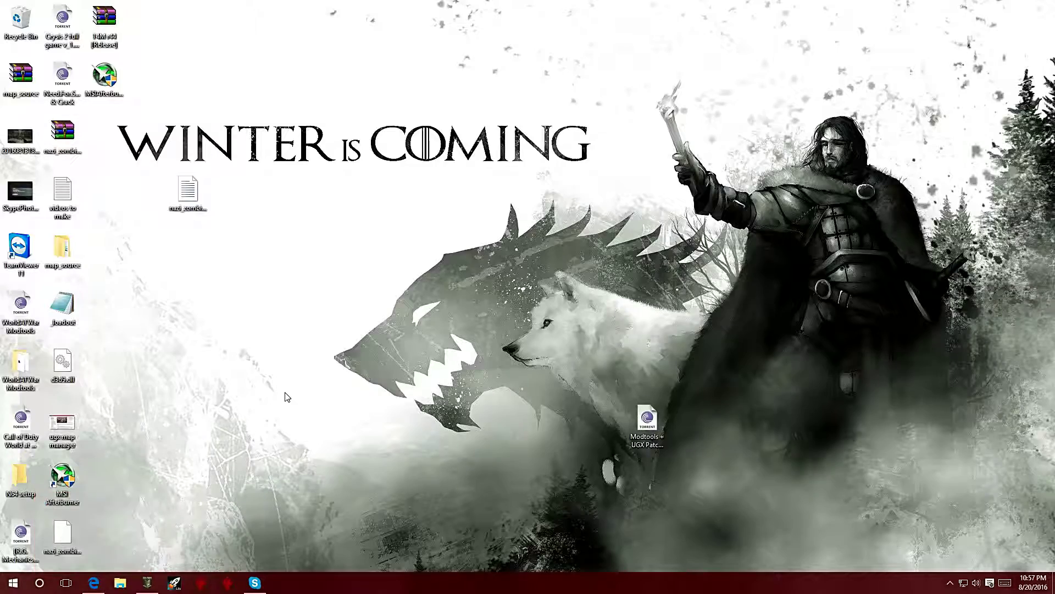
Bring Radiant back up with the Filters window closed, and angle the 3D view on the perks room
click(141, 583)
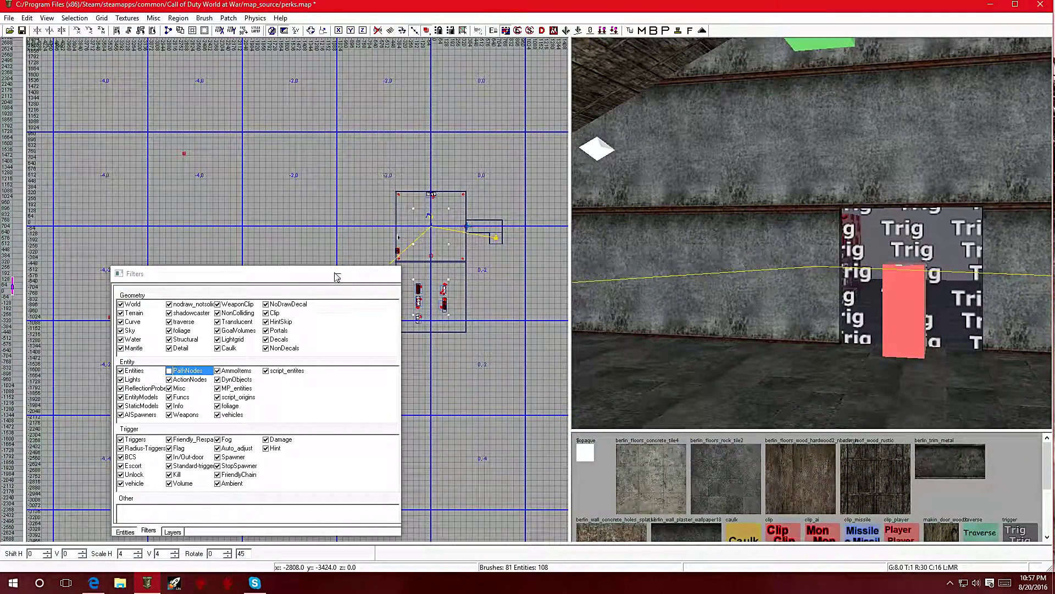
key(n)
right_drag(792, 305, 761, 291)
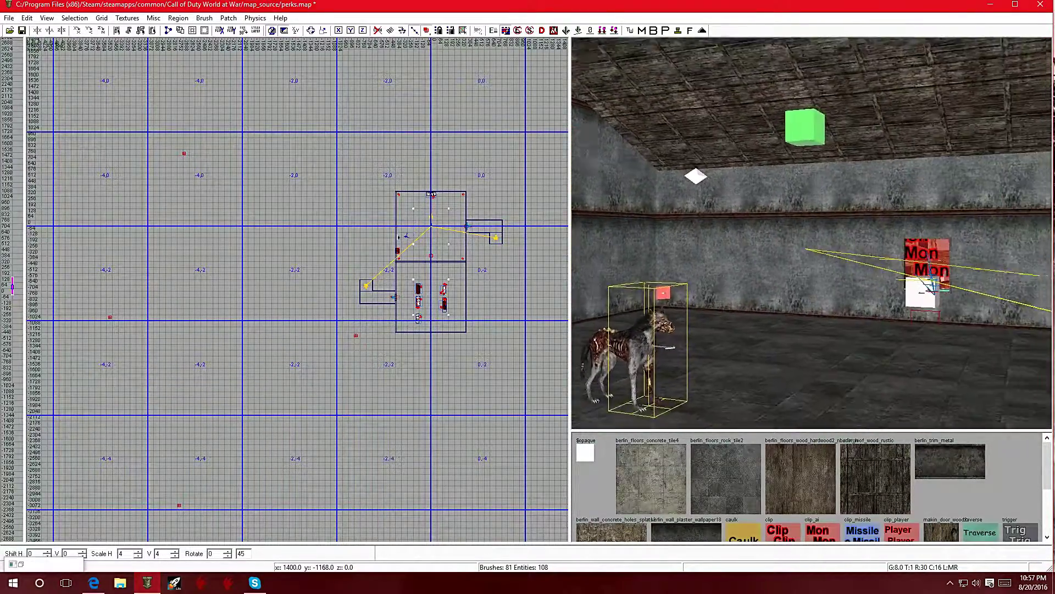
scroll(429, 244, up, 4)
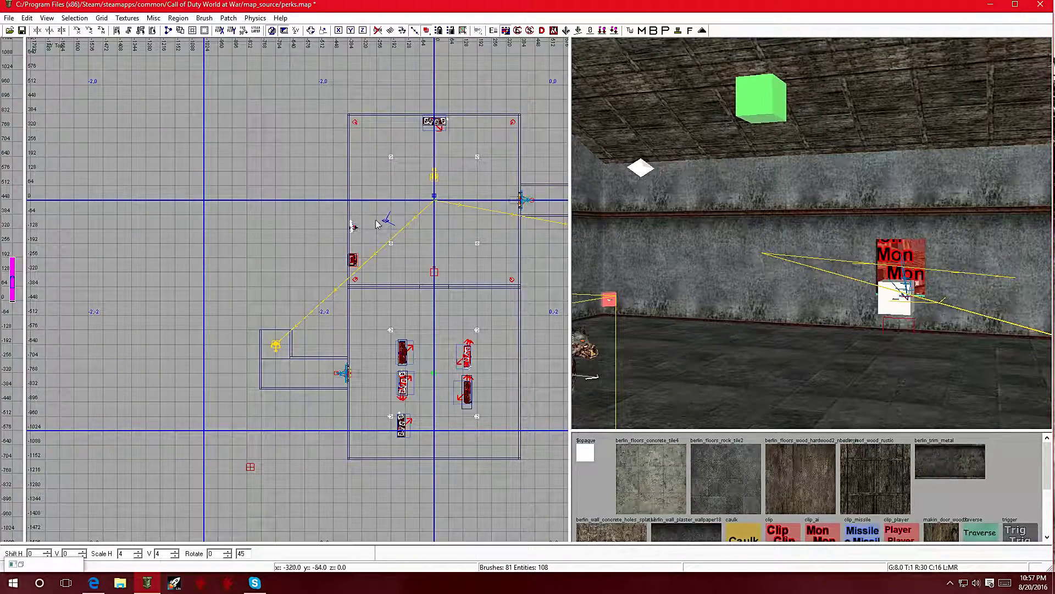
Insert a vending machine prefab from the UGX Modtools Patch Prefabs folder
right_click(396, 163)
mouse_move(461, 387)
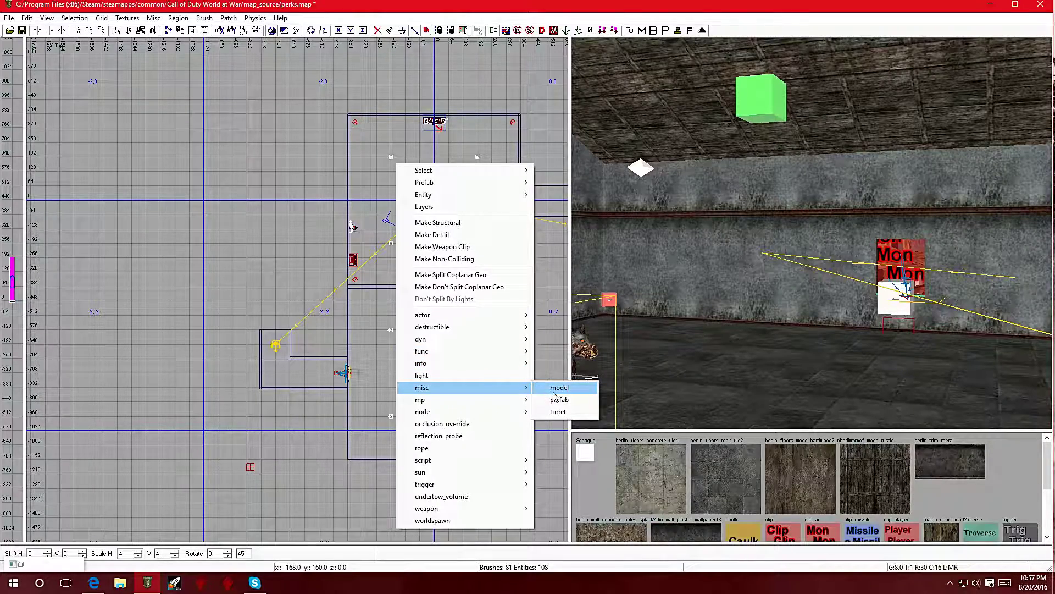
click(559, 399)
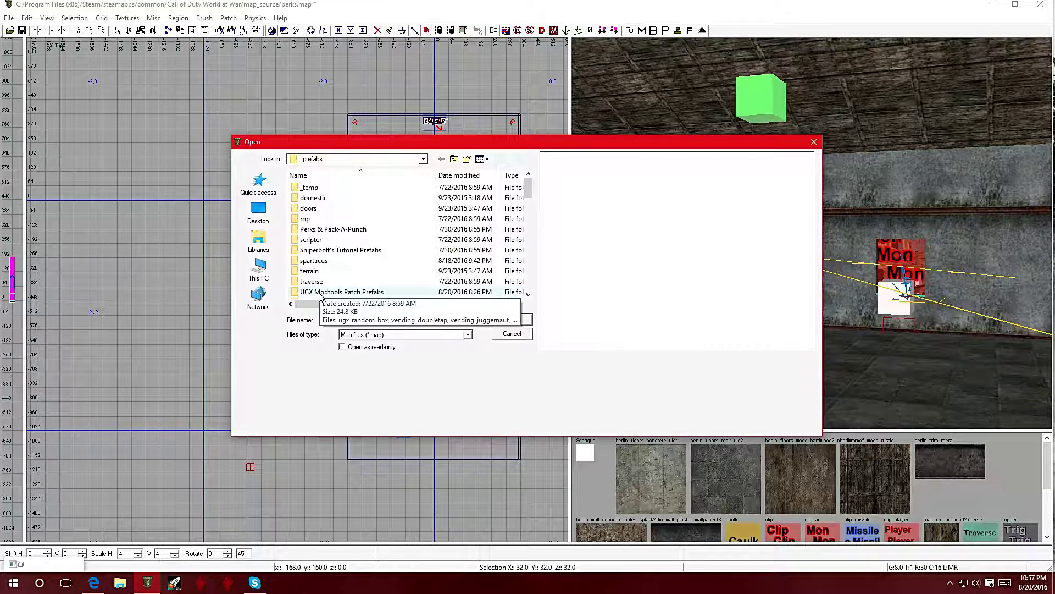
double_click(319, 293)
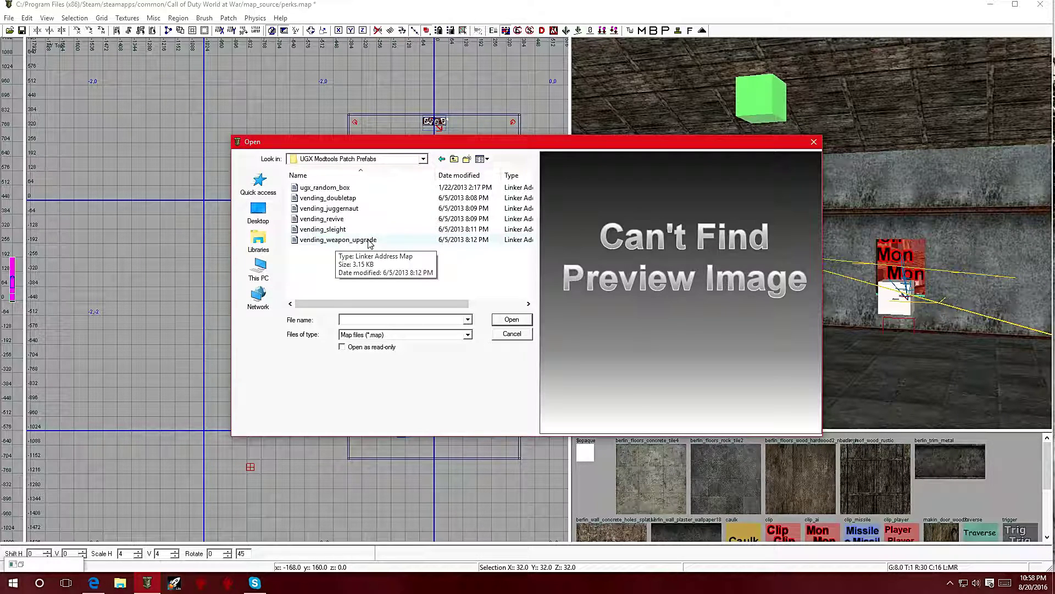
double_click(342, 213)
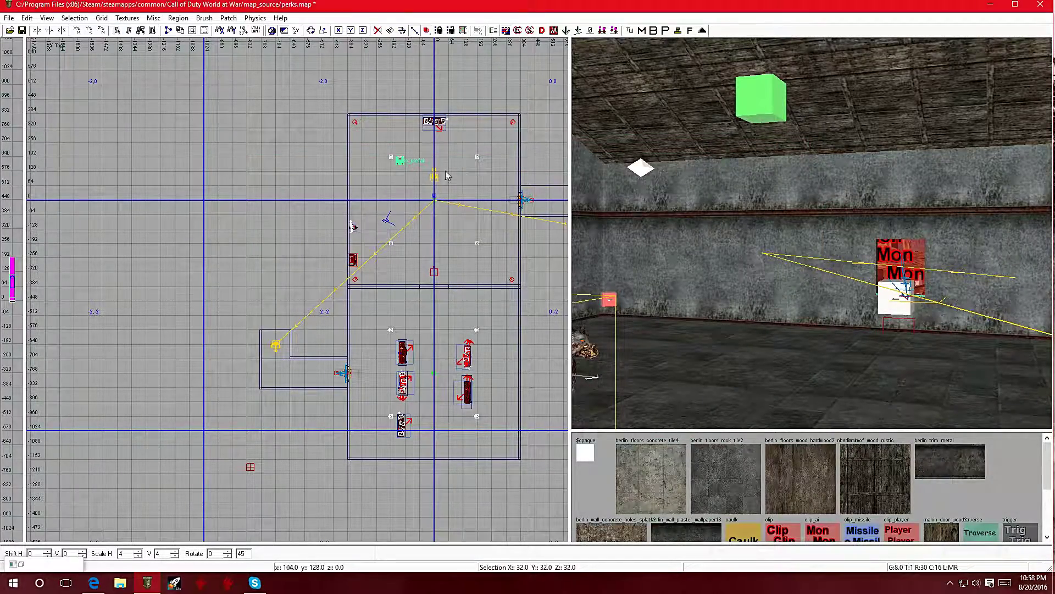
Move the new vending prefab up against the back wall in the top view
scroll(386, 163, up, 3)
scroll(400, 163, up, 4)
scroll(339, 233, down, 5)
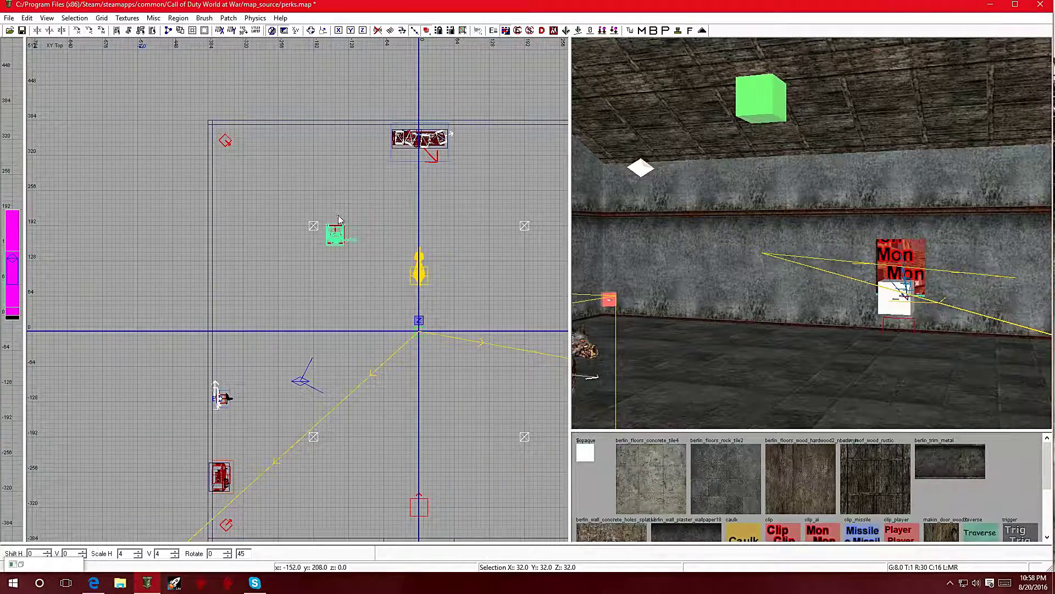
drag(336, 234, 322, 136)
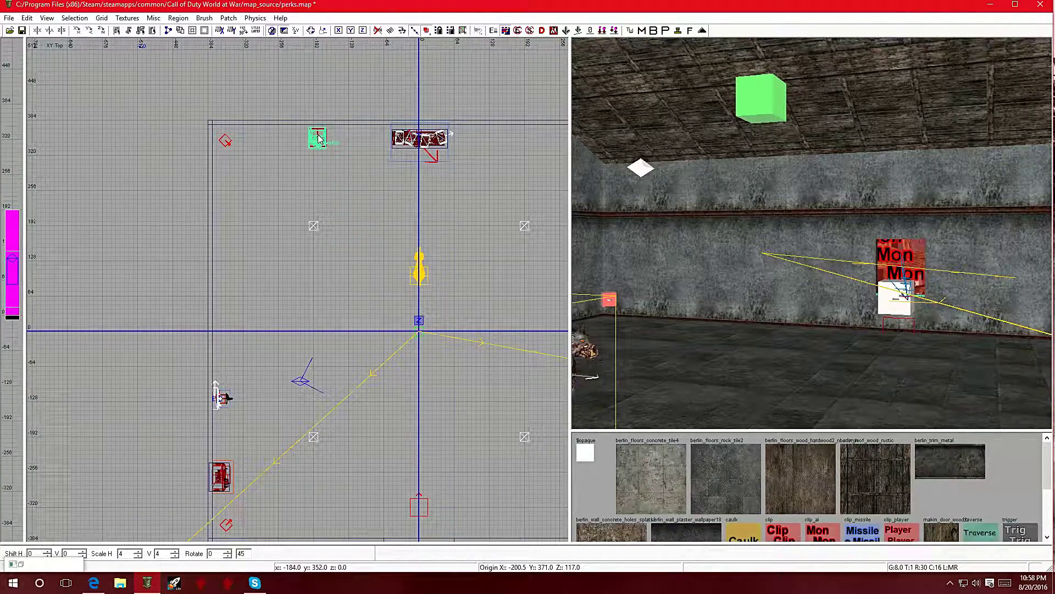
scroll(312, 114, up, 3)
Lower the prefab 16 units toward the floor in front view, then return to top view
key(ctrl+Tab)
scroll(314, 220, up, 3)
scroll(316, 239, down, 4)
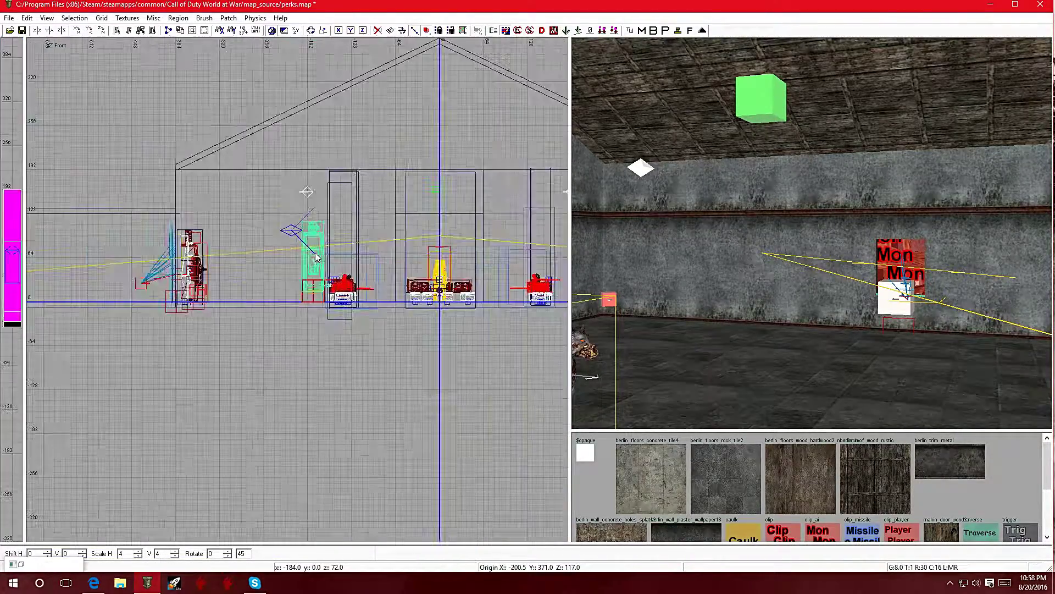
scroll(309, 267, up, 3)
drag(309, 267, 311, 295)
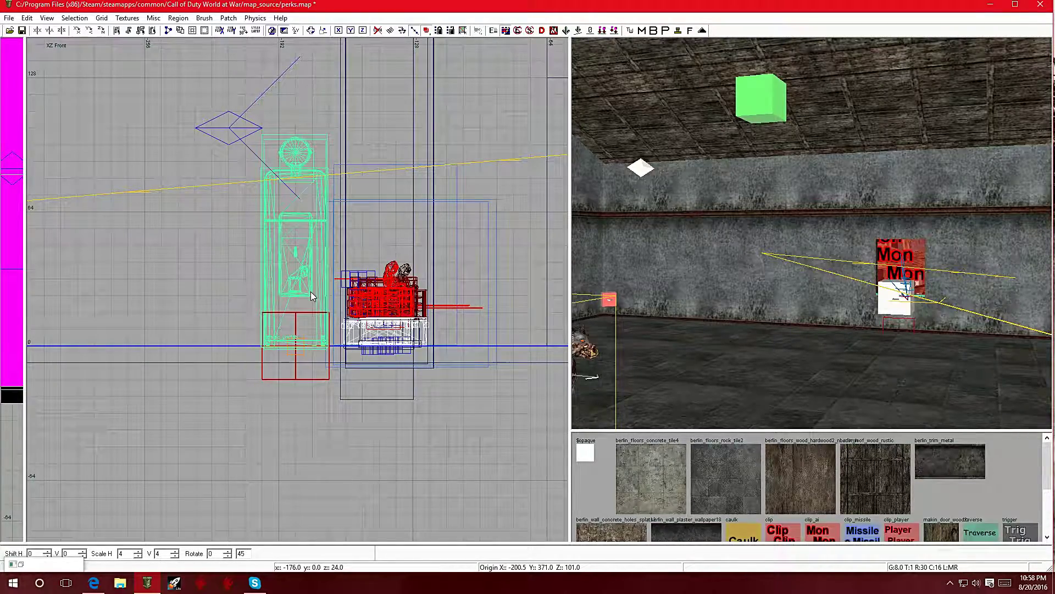
key(Escape)
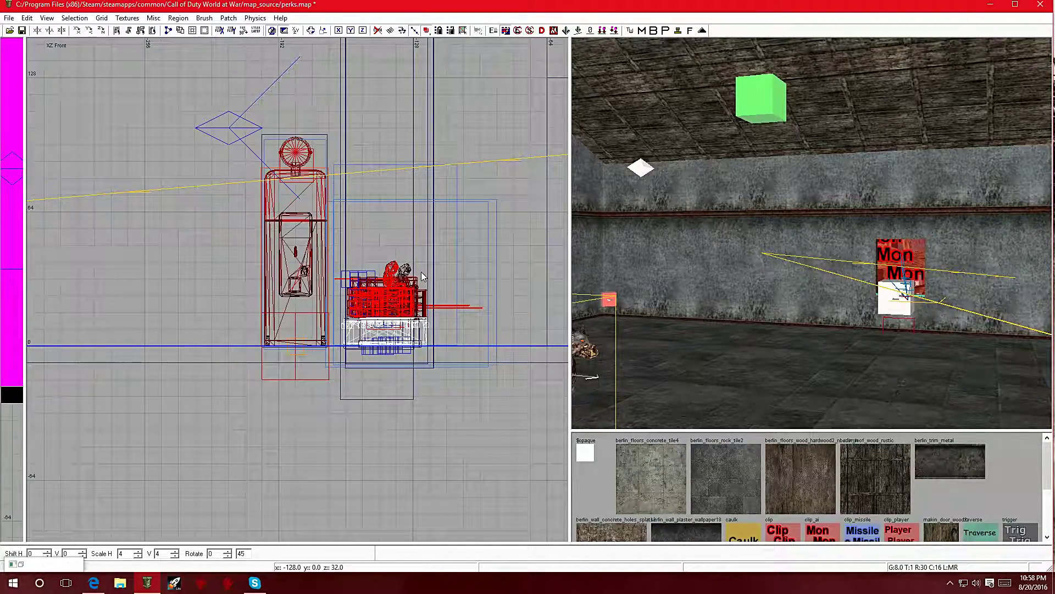
scroll(421, 271, down, 3)
scroll(400, 264, up, 1)
key(ctrl+Tab)
Insert the vending_sleight prefab from Sniperbolt's Tutorial Prefabs/v1.0
right_click(349, 299)
mouse_move(375, 431)
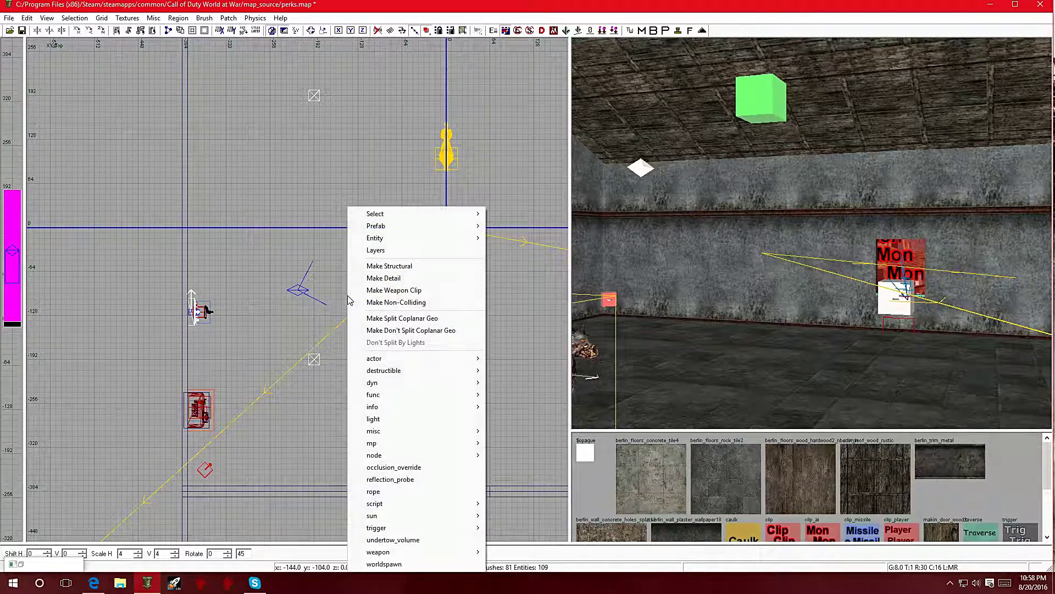
click(514, 443)
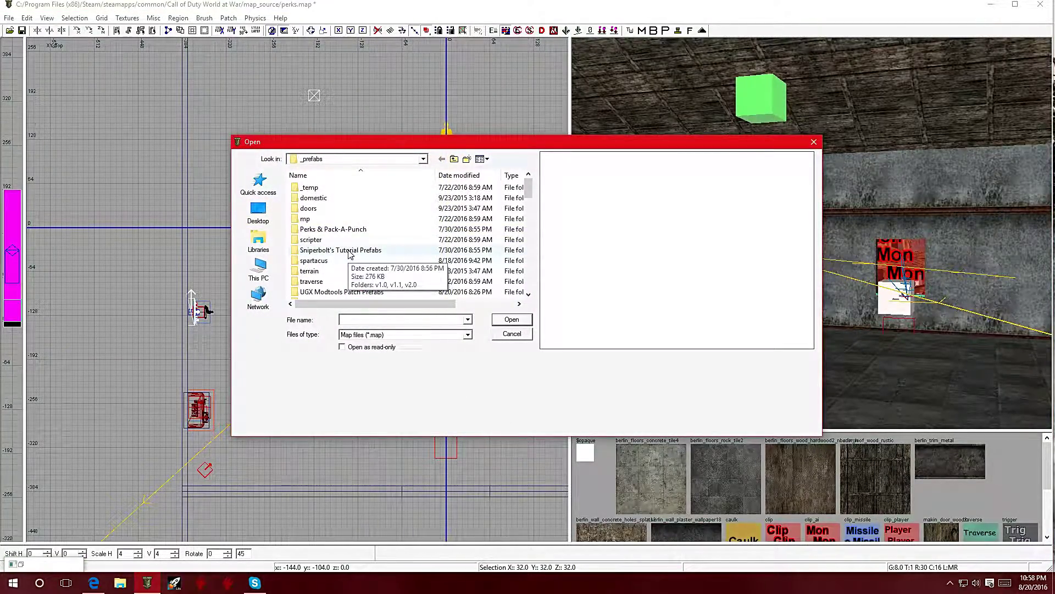
double_click(348, 250)
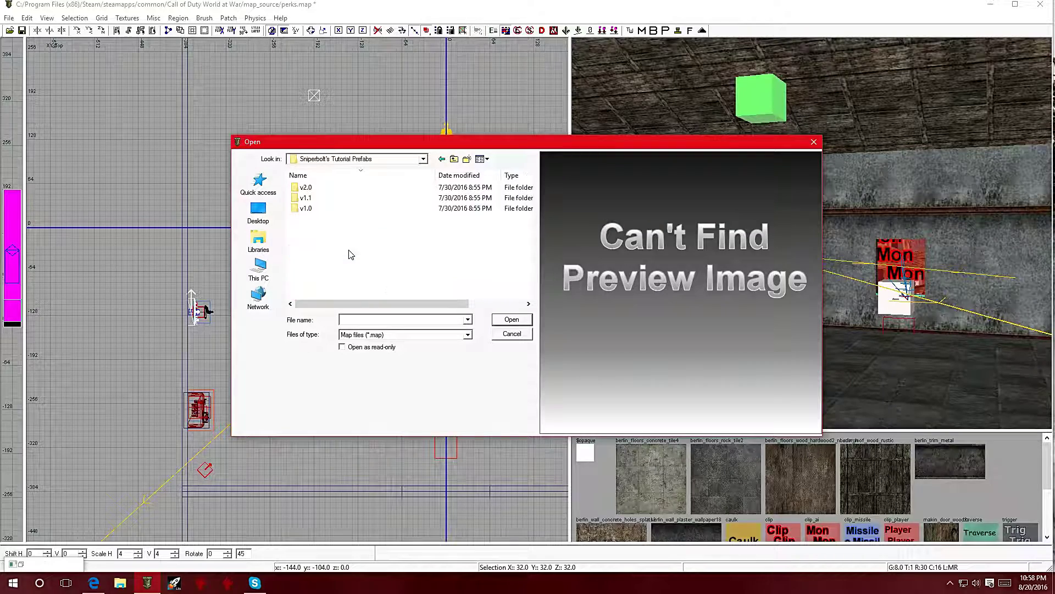
double_click(322, 210)
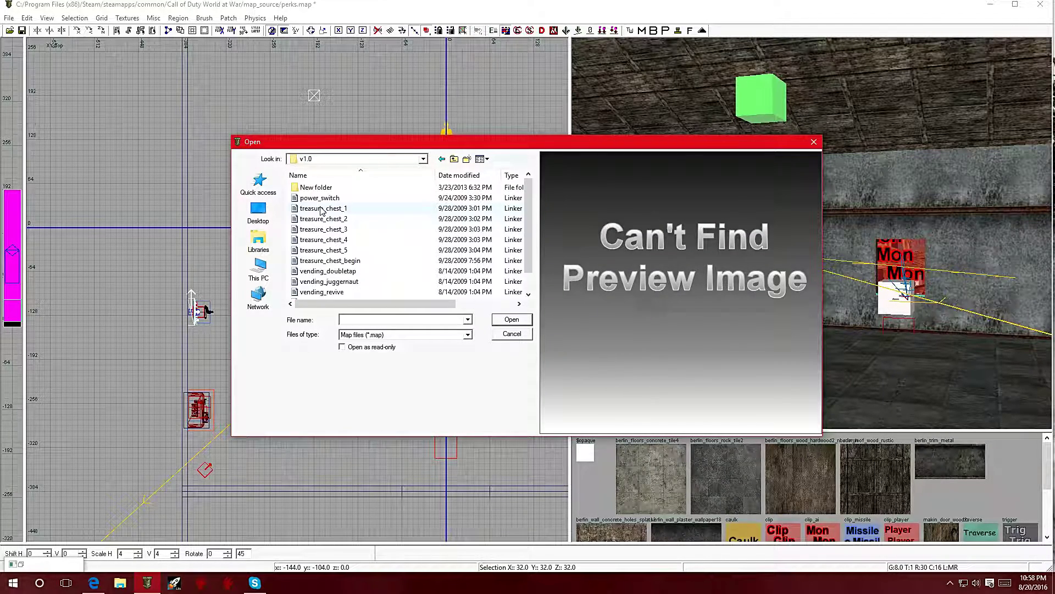
scroll(330, 258, down, 1)
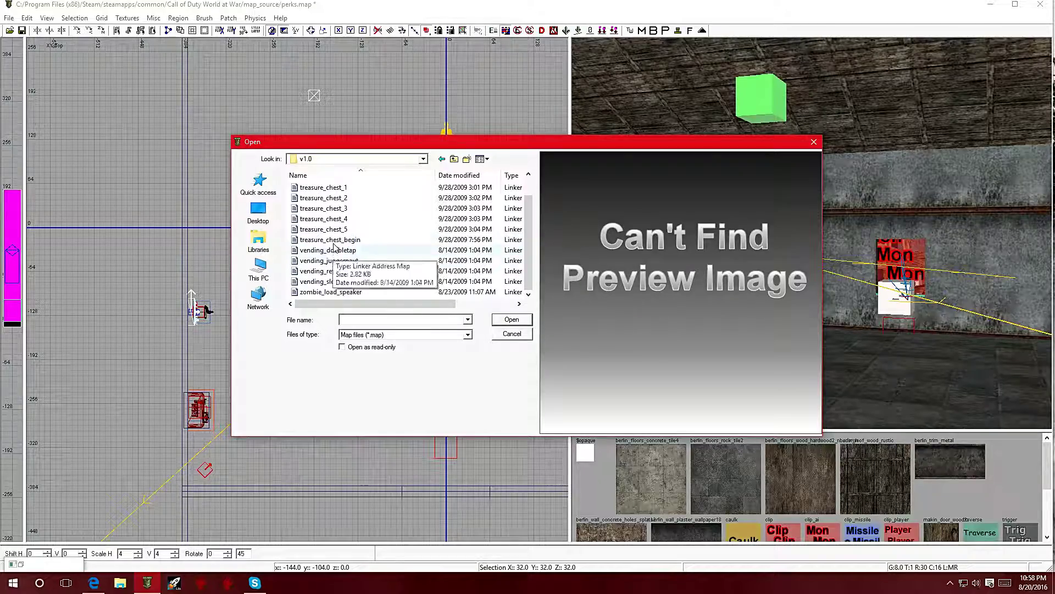
double_click(336, 280)
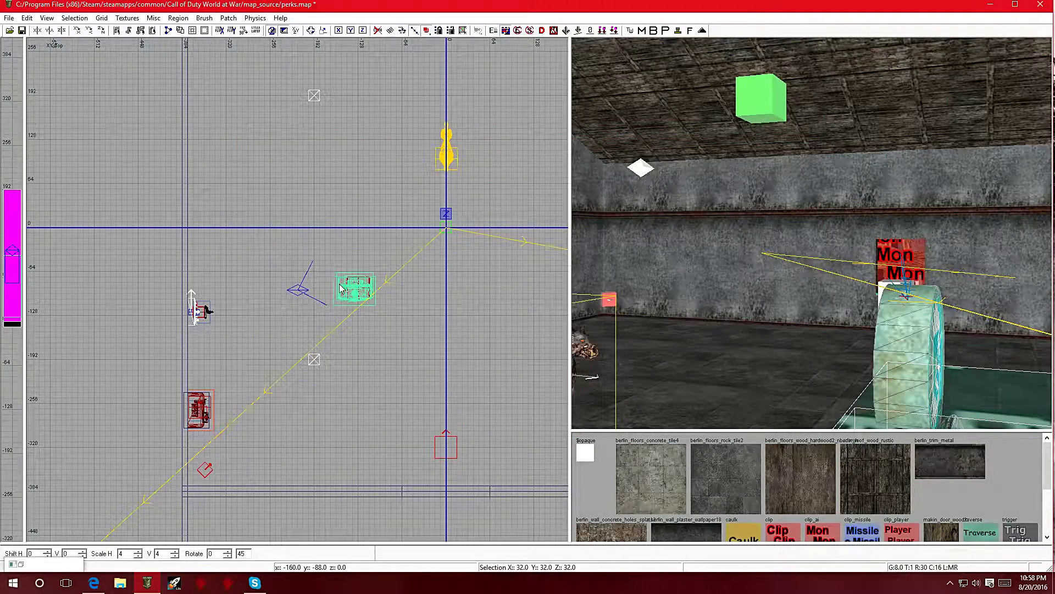
Move the vending_sleight prefab beside the back-wall machines
drag(346, 296, 365, 47)
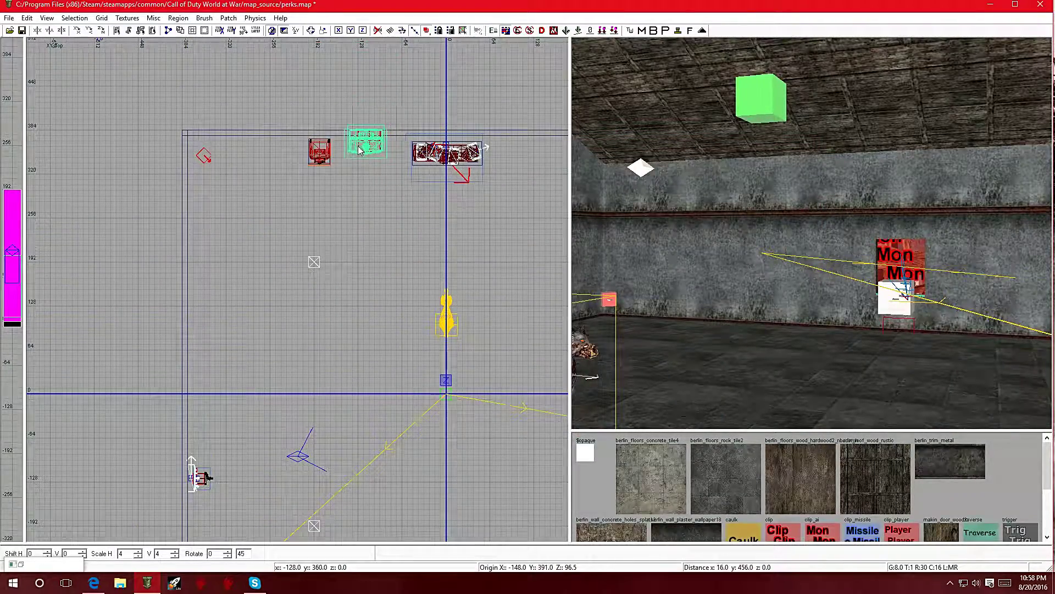
drag(363, 45, 352, 160)
scroll(365, 141, up, 3)
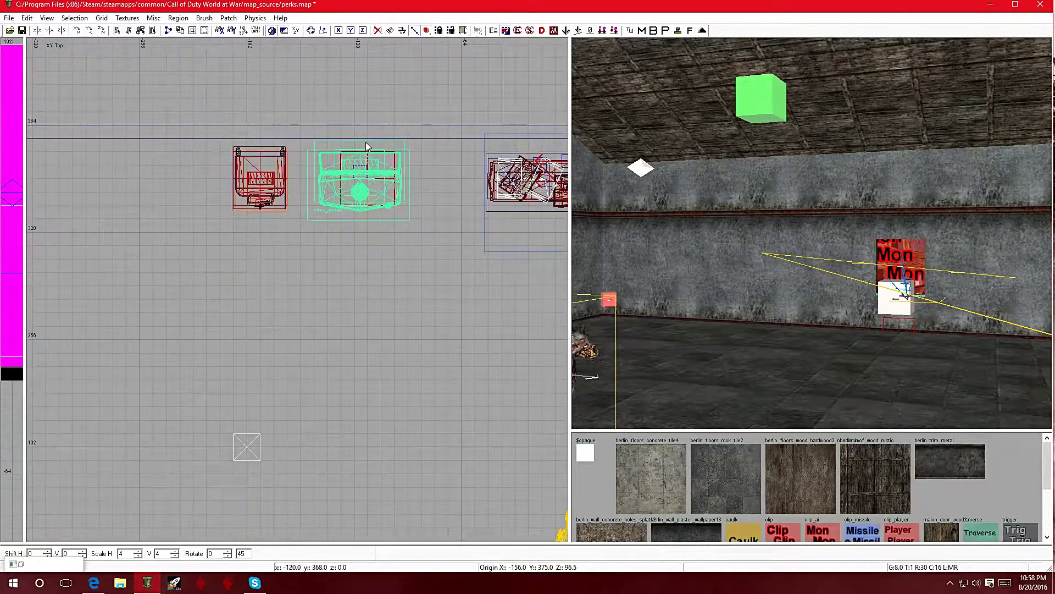
scroll(366, 144, up, 2)
Lower the prefab onto the floor in front view using grid size 2
key(ctrl+Tab)
scroll(321, 290, down, 1)
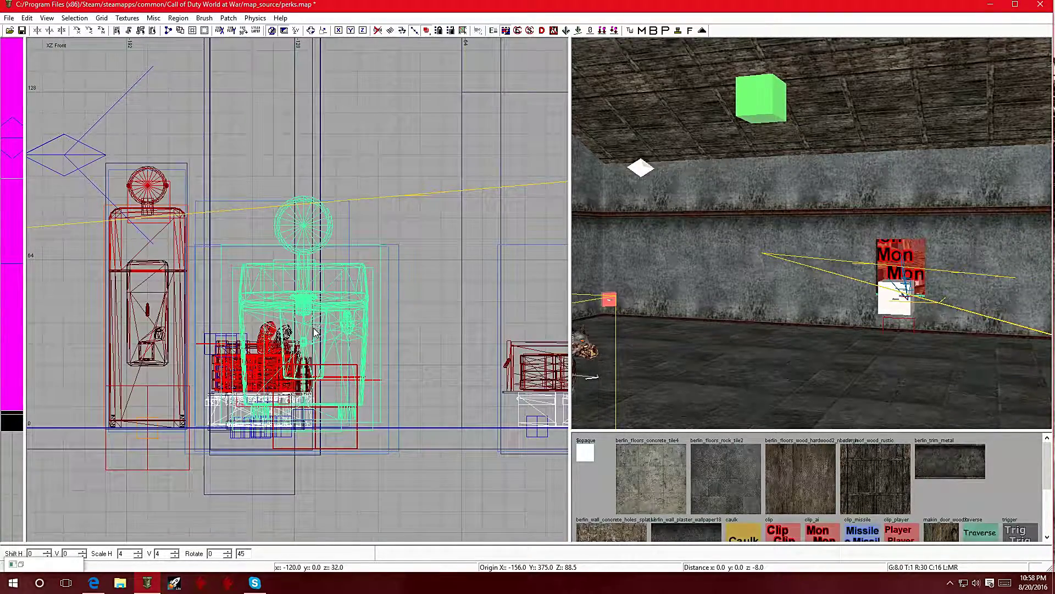
drag(316, 321, 315, 335)
key(2)
drag(315, 335, 309, 345)
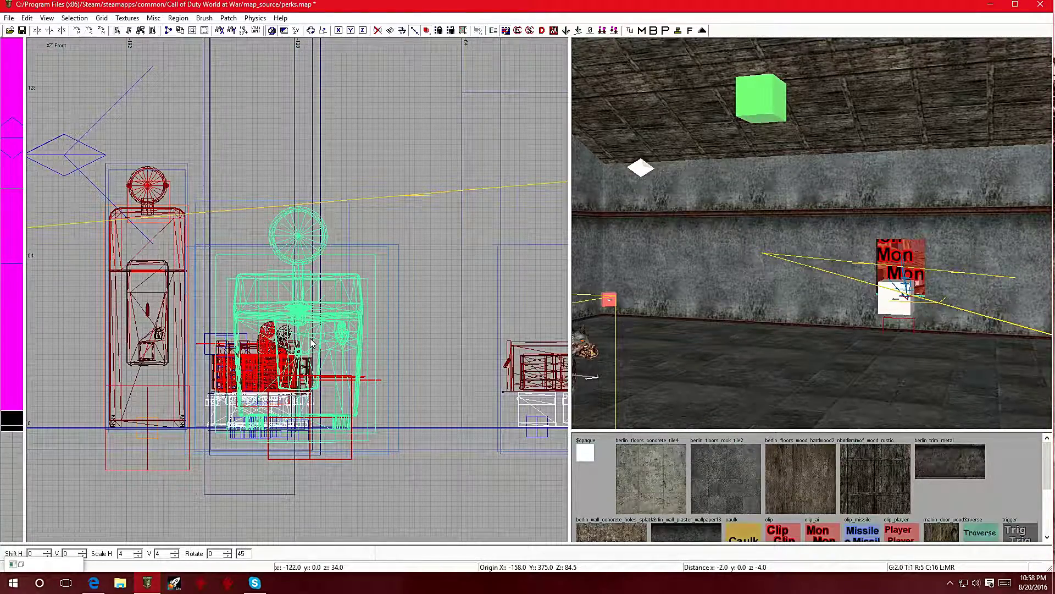
key(Escape)
Return the grid to top view and start adding another entity
key(ctrl+Tab)
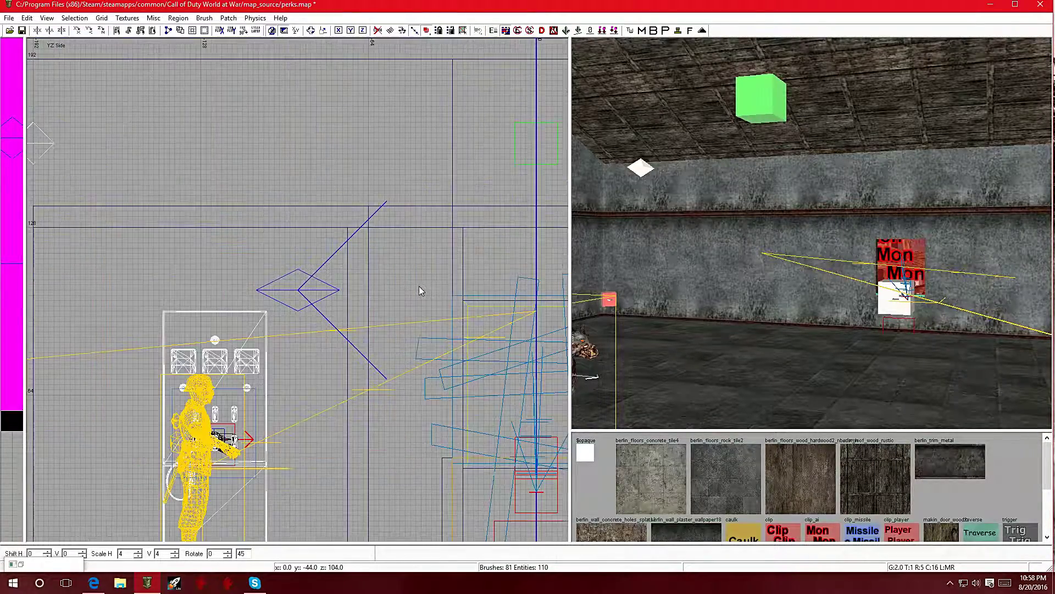
key(ctrl+Tab)
scroll(362, 318, down, 3)
scroll(363, 318, down, 4)
scroll(371, 259, up, 4)
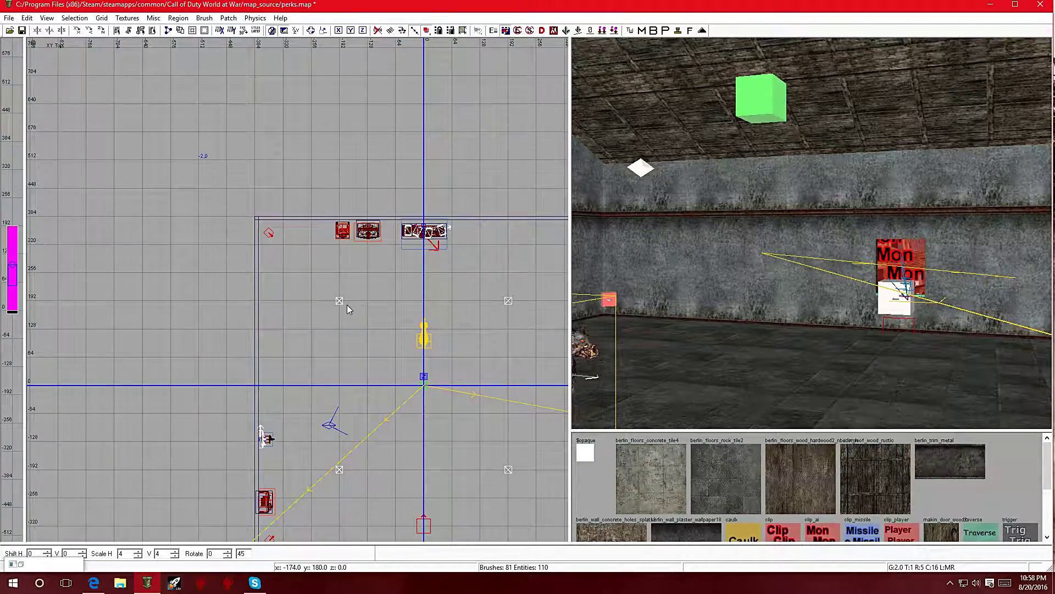
right_click(348, 305)
mouse_move(412, 430)
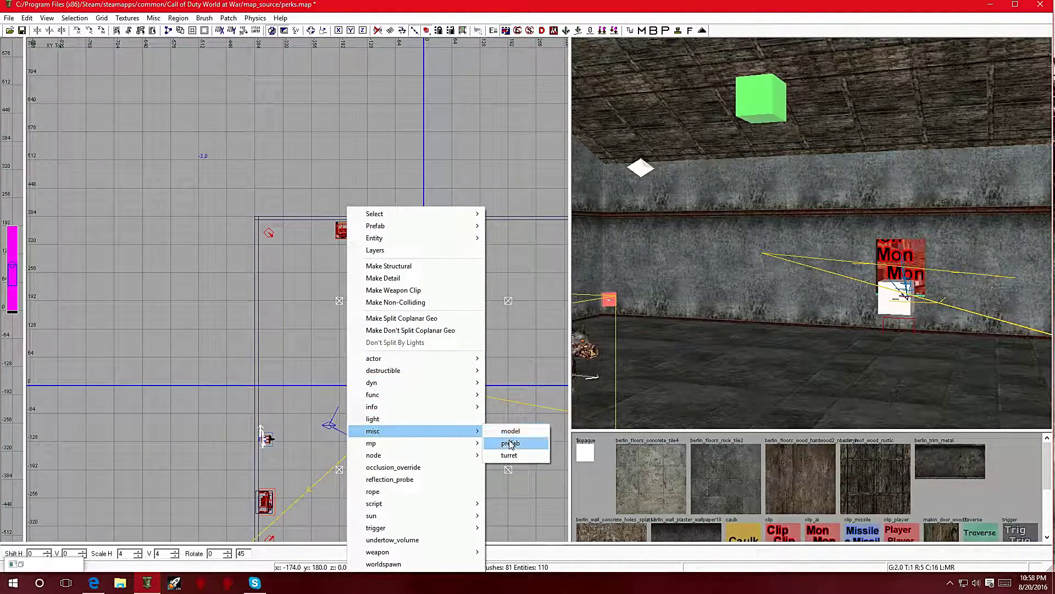
Insert another UGX Modtools Patch vending prefab and move it to the back wall
click(509, 443)
double_click(330, 291)
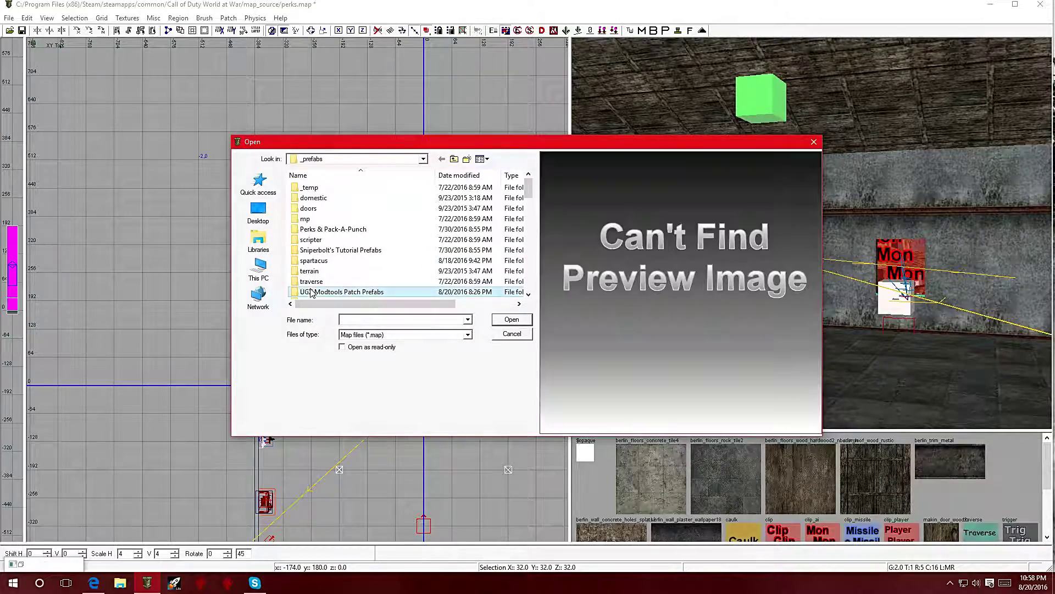
double_click(328, 228)
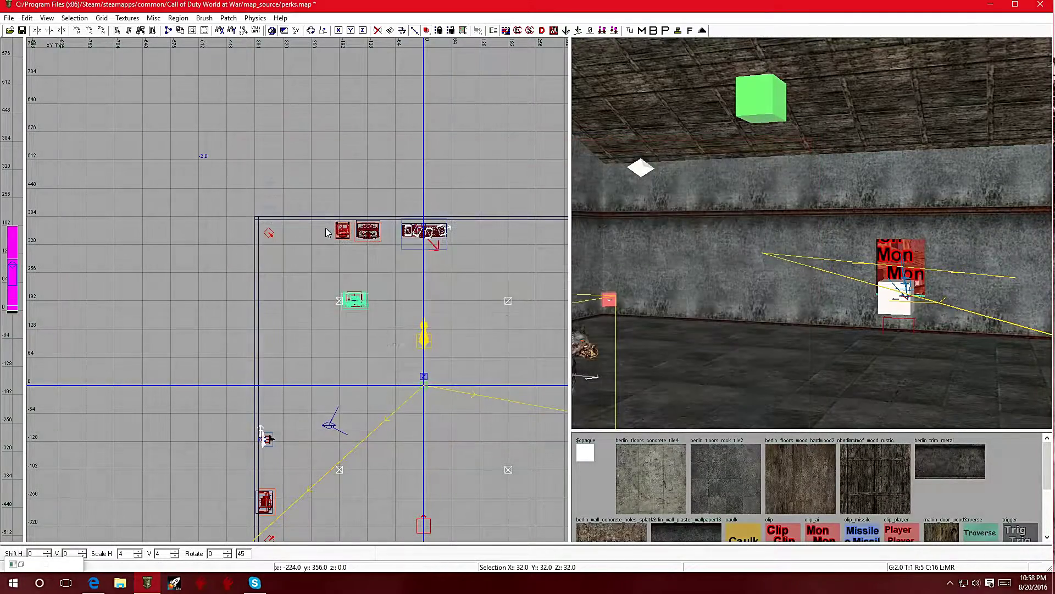
drag(349, 302, 301, 234)
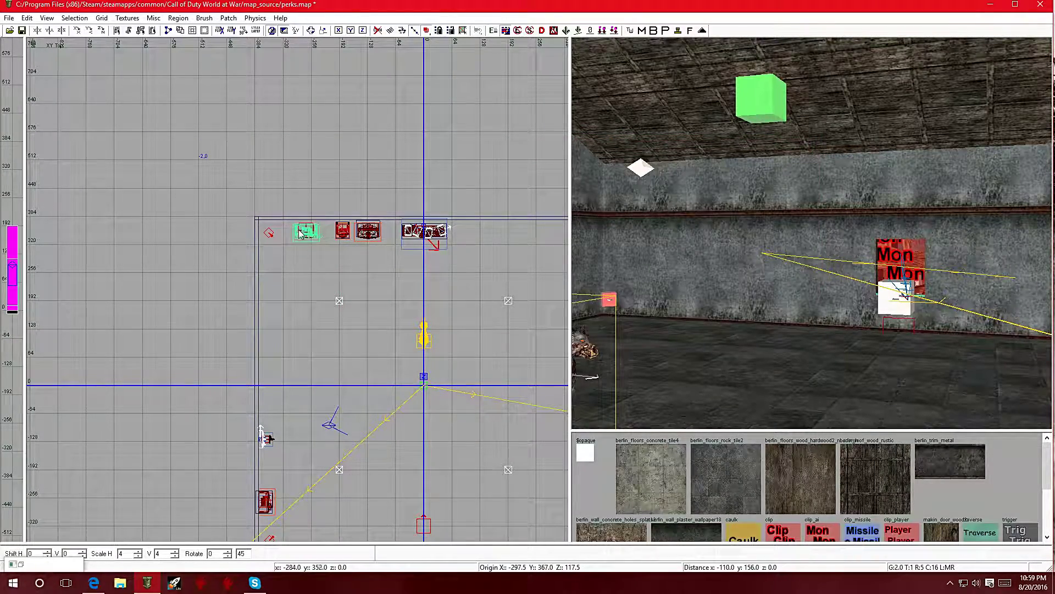
scroll(300, 232, up, 3)
scroll(299, 229, up, 8)
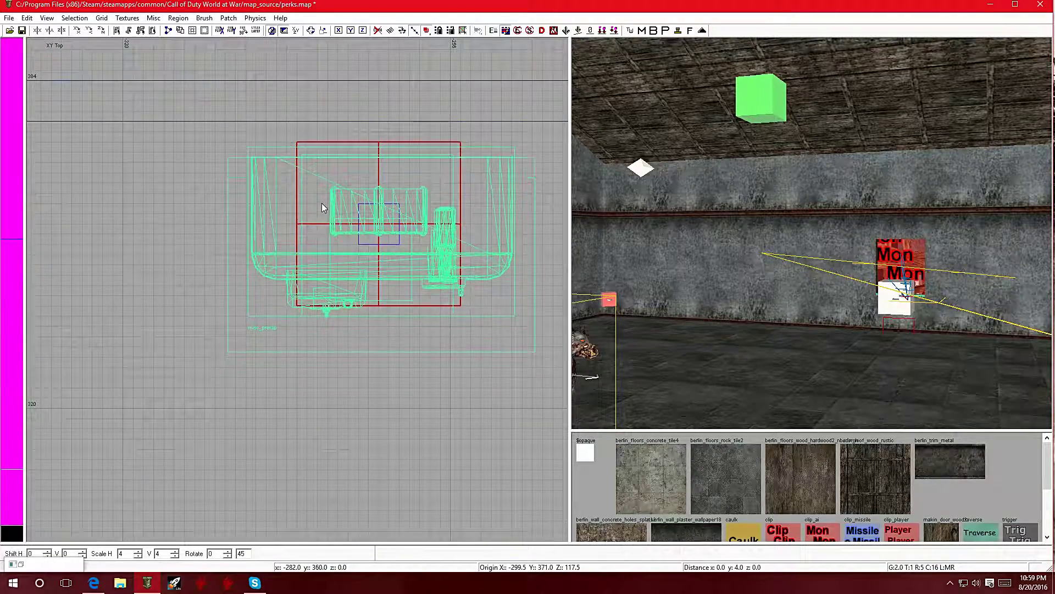
scroll(322, 187, down, 2)
Adjust the prefab's height in front view to line up with the other machines, then return to top view
key(ctrl+Tab)
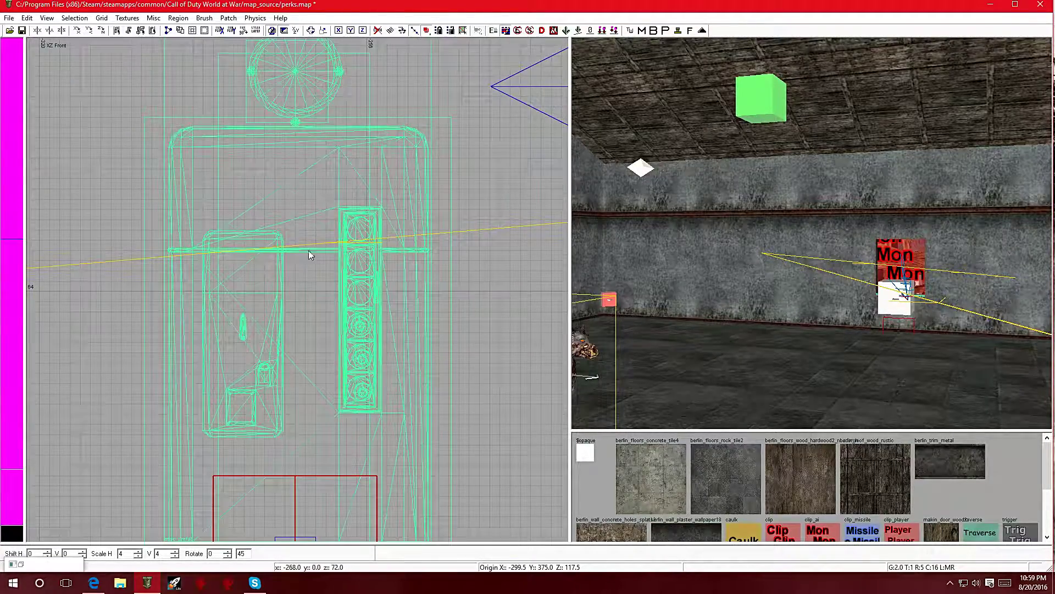
scroll(303, 355, down, 5)
scroll(303, 355, up, 5)
drag(312, 190, 309, 174)
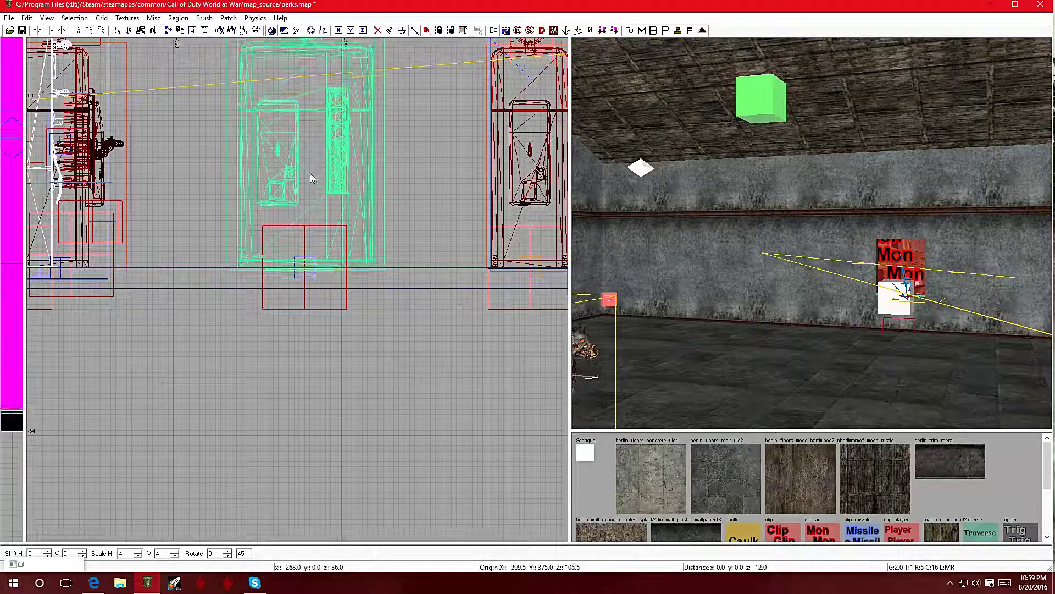
key(Escape)
scroll(310, 173, down, 5)
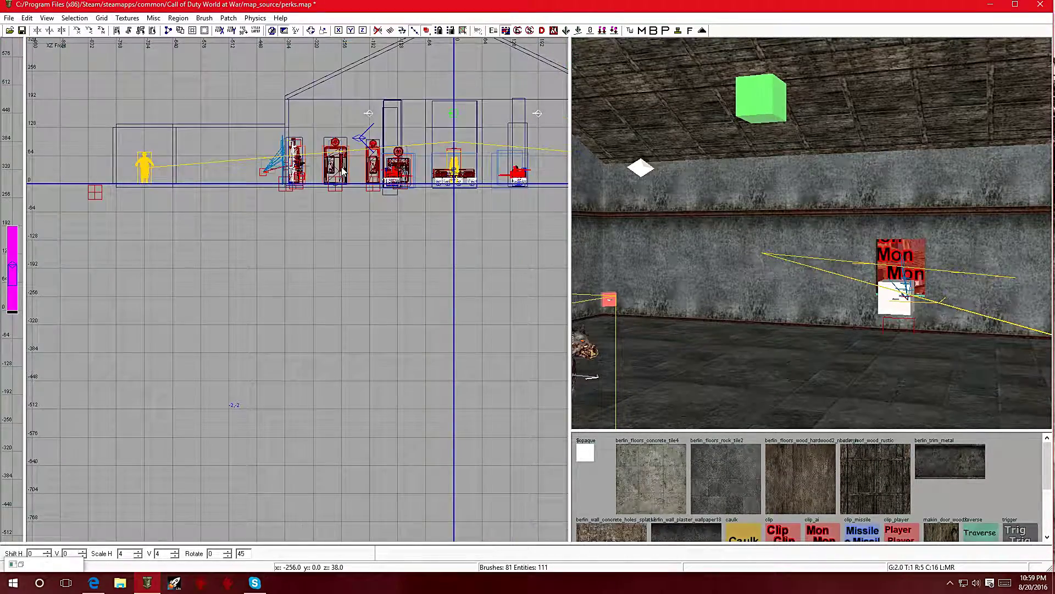
key(ctrl+Tab)
right_click(310, 151)
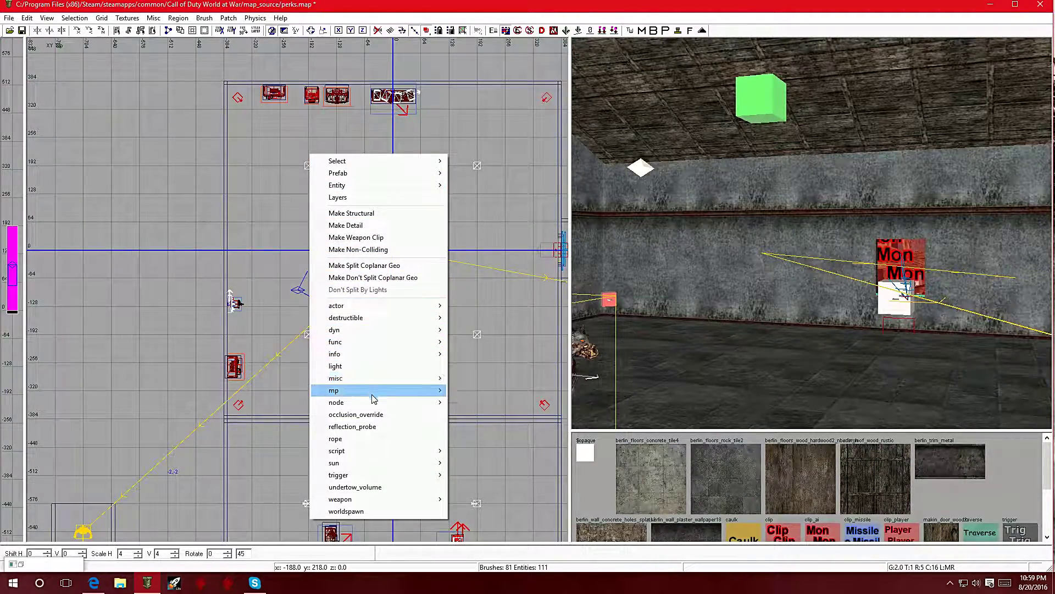
mouse_move(335, 377)
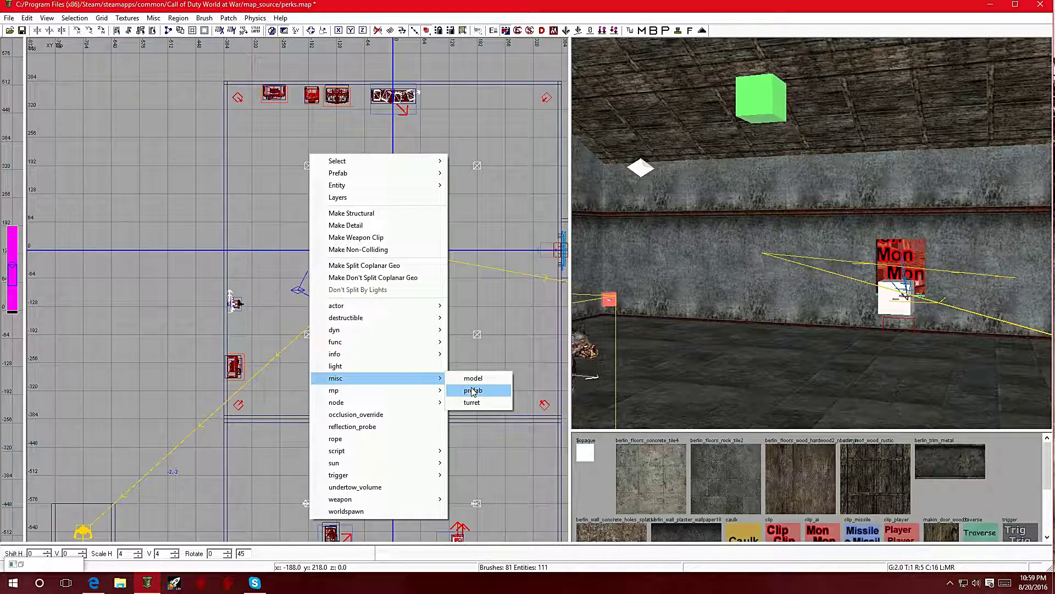
Insert another UGX Modtools Patch vending prefab and turn the 3D camera toward the machines
click(473, 391)
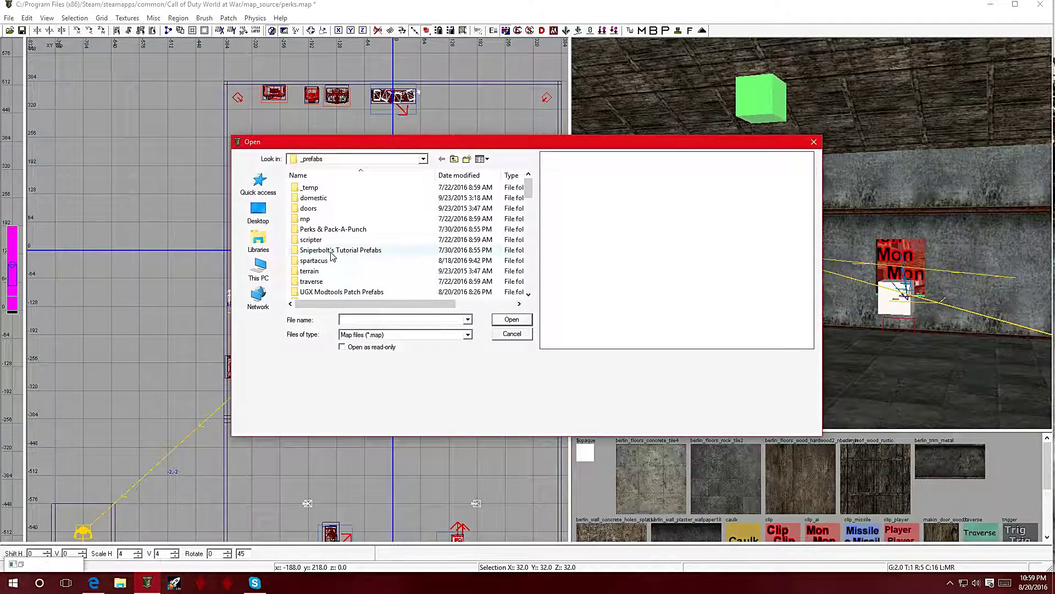
double_click(336, 292)
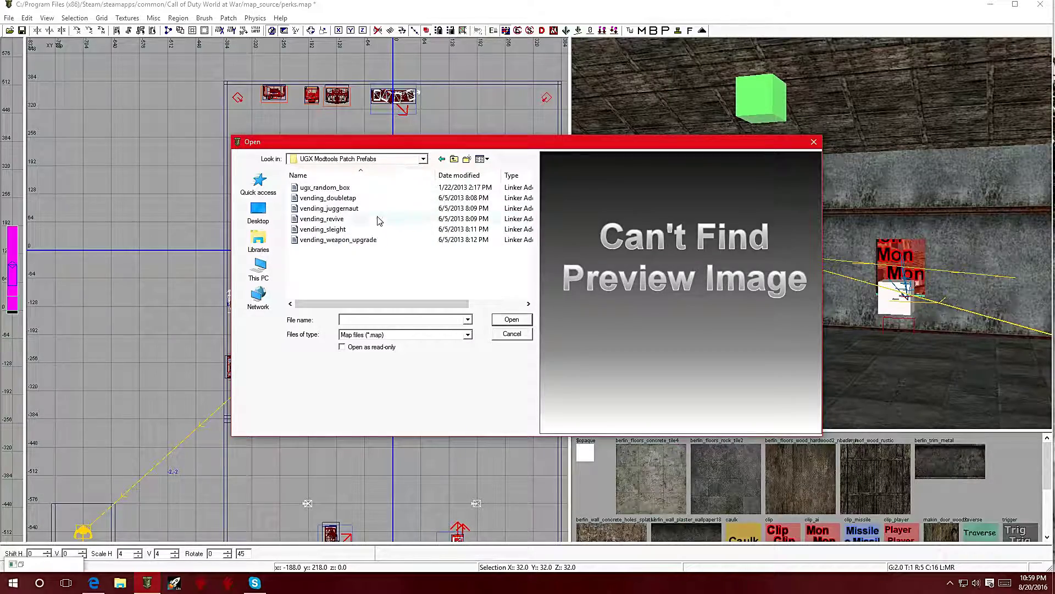
double_click(358, 237)
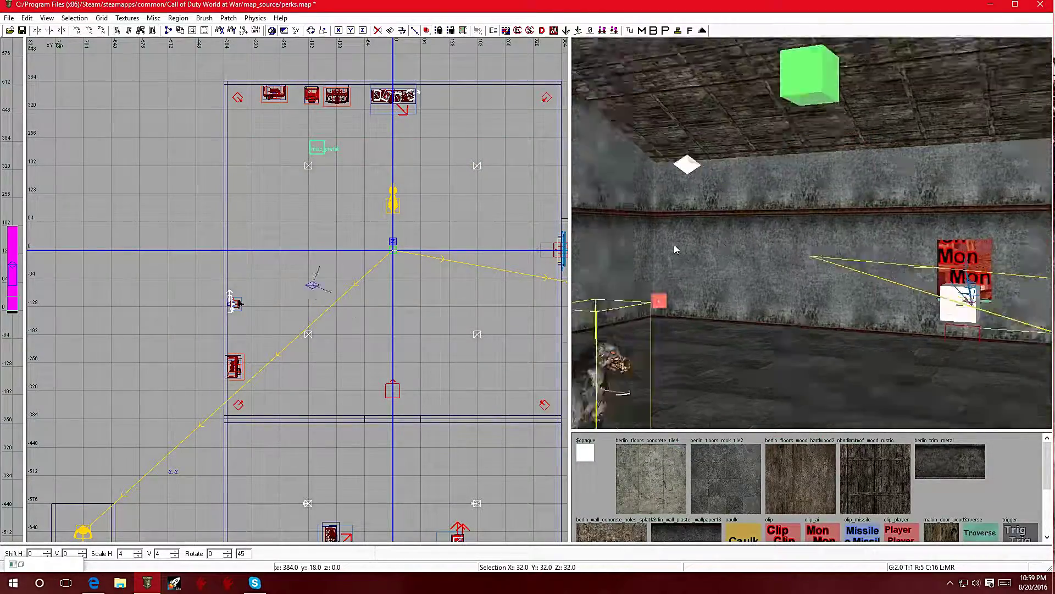
right_drag(676, 250, 676, 220)
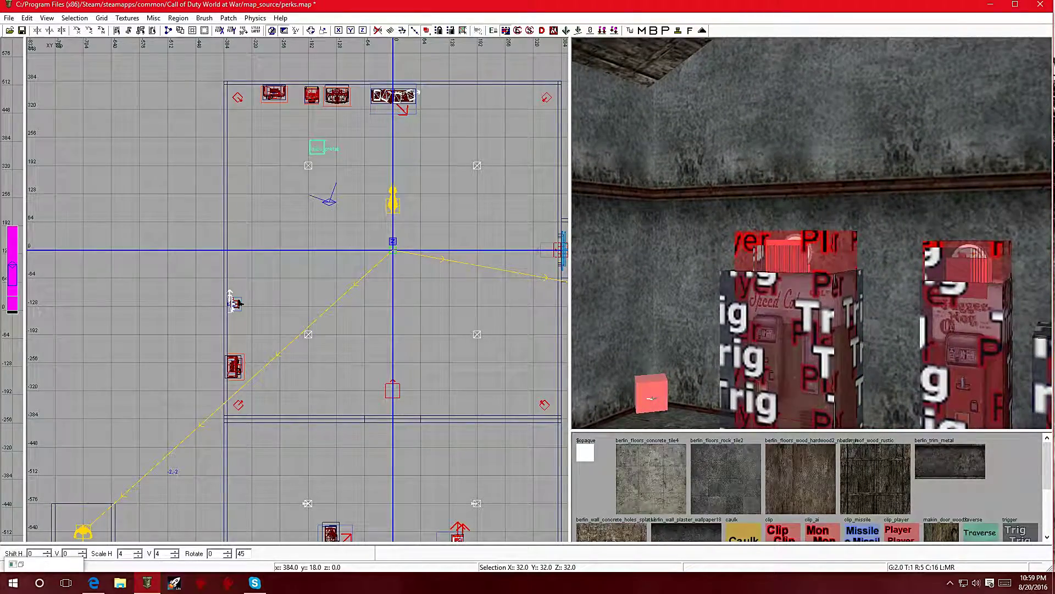
right_drag(758, 250, 714, 250)
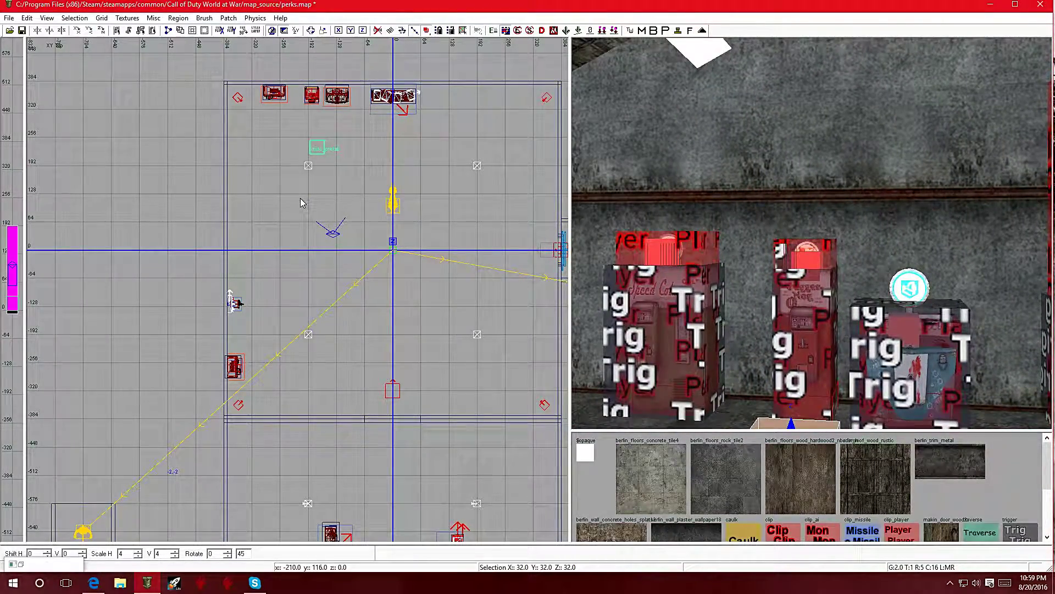
Insert the vending_doubletap prefab from UGX Modtools Patch Prefabs
right_click(302, 199)
mouse_move(326, 422)
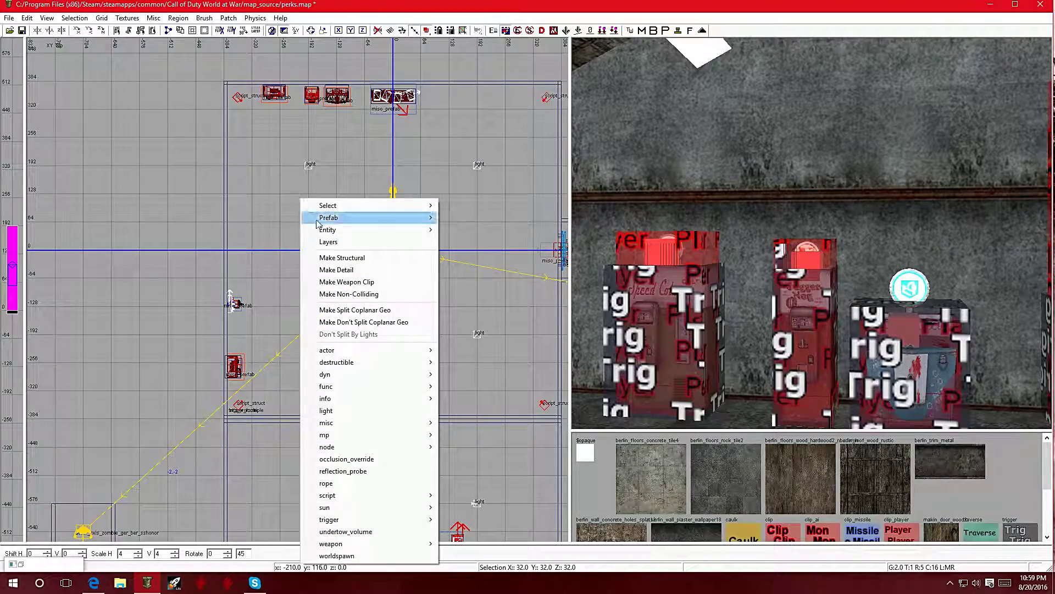
click(464, 435)
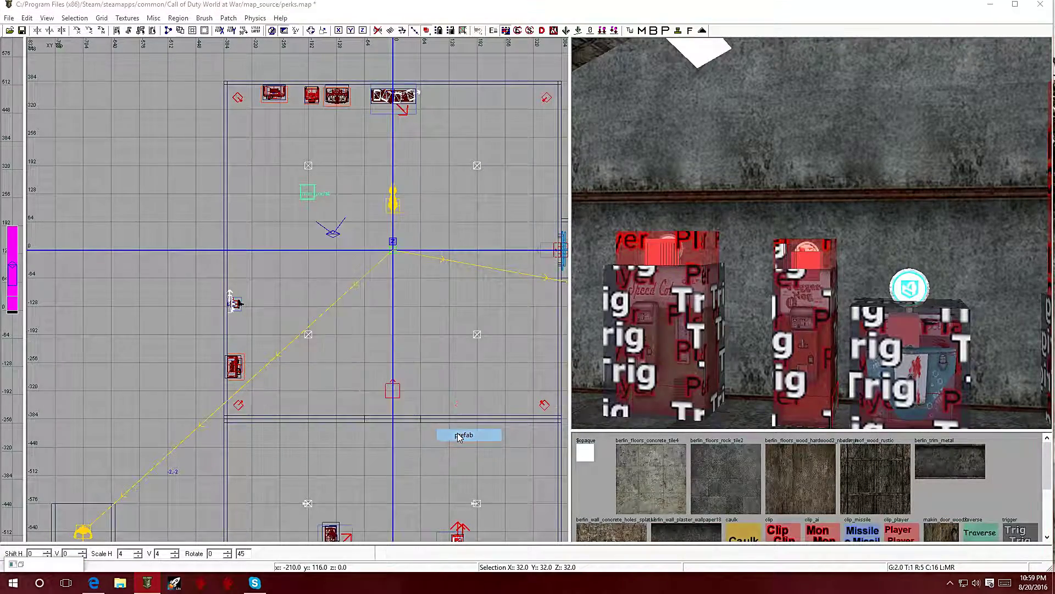
double_click(341, 292)
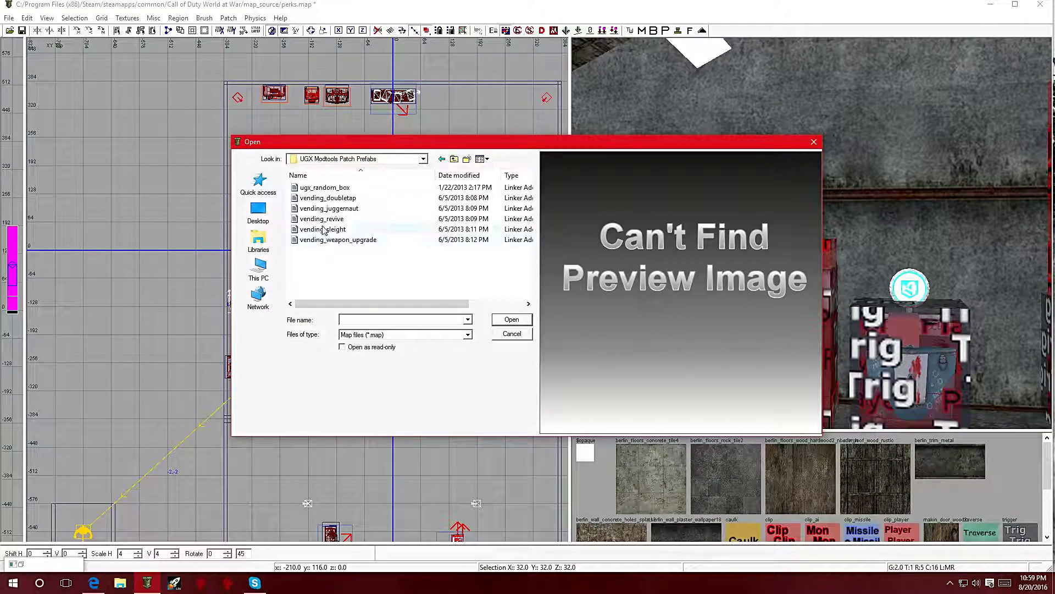
double_click(328, 198)
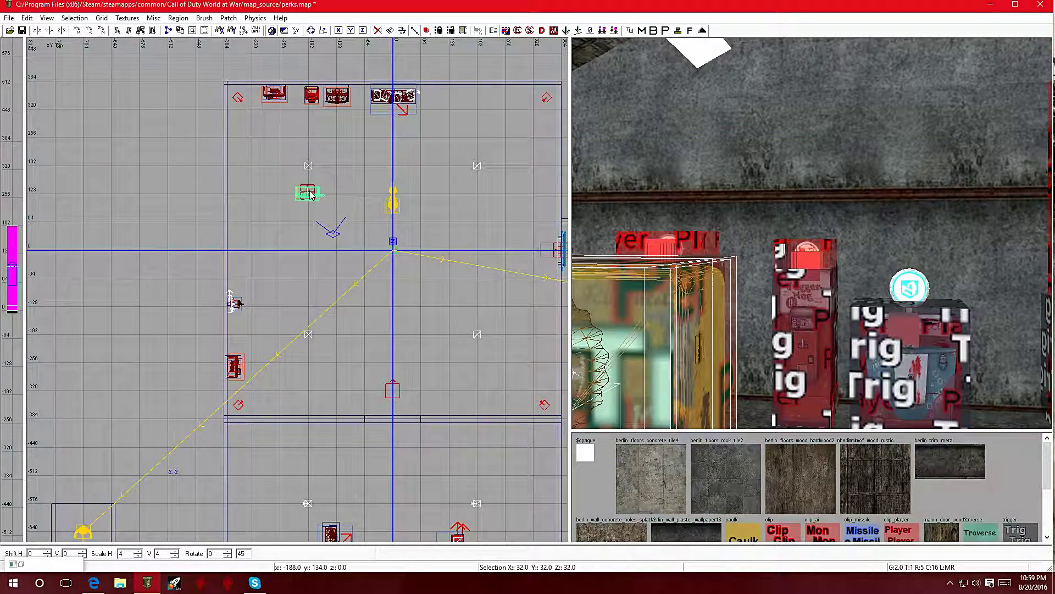
Place the Double Tap prefab beside the other machines and lower it about 10 units
mouse_move(310, 194)
mouse_down()
mouse_move(440, 122)
mouse_move(445, 90)
mouse_up()
scroll(444, 91, up, 5)
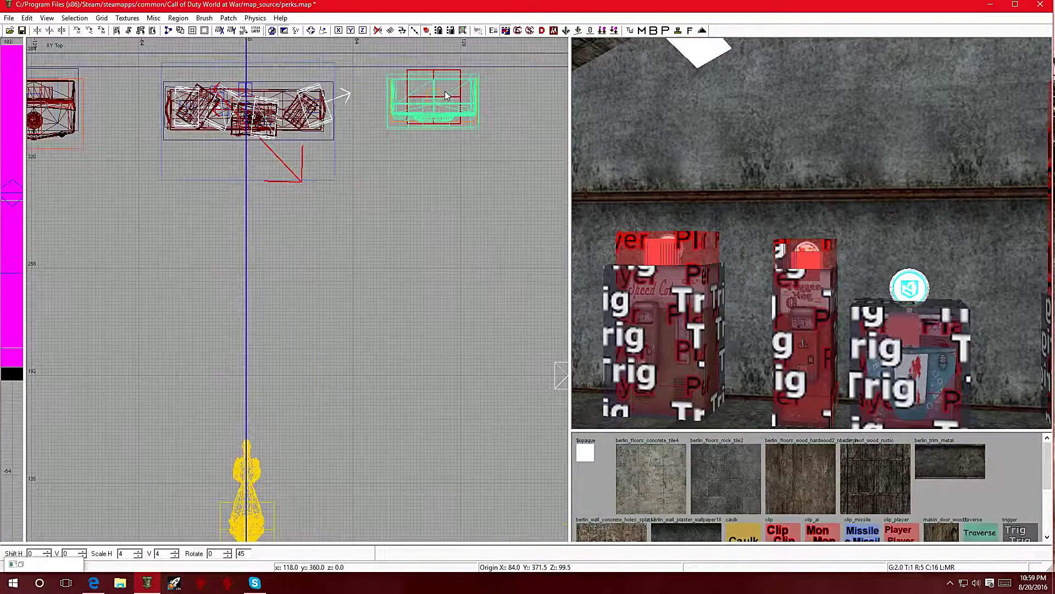
scroll(444, 91, up, 3)
scroll(438, 74, down, 3)
scroll(423, 110, up, 3)
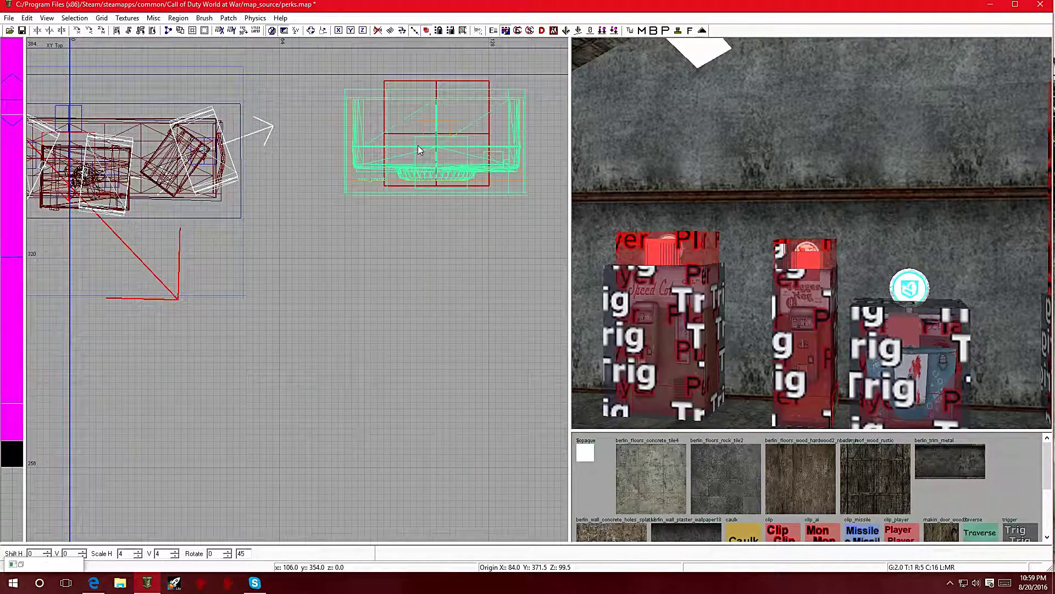
drag(418, 145, 421, 126)
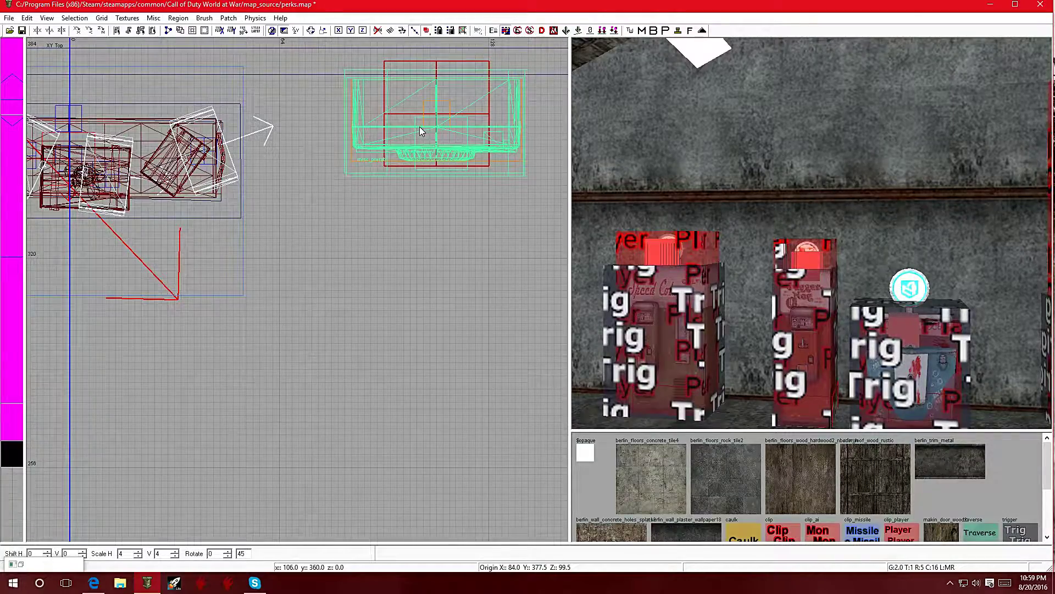
key(ctrl+Tab)
drag(323, 296, 319, 344)
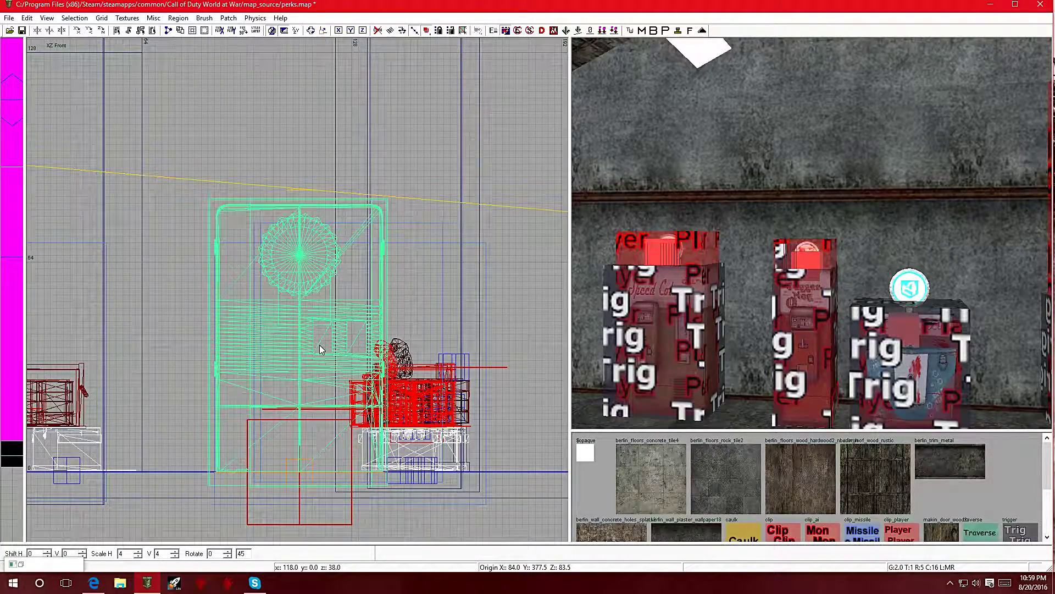
key(Escape)
Back the 3D camera out over the room, save perks.map, and minimize Radiant
key(Up)
key(Right)
key(Down)
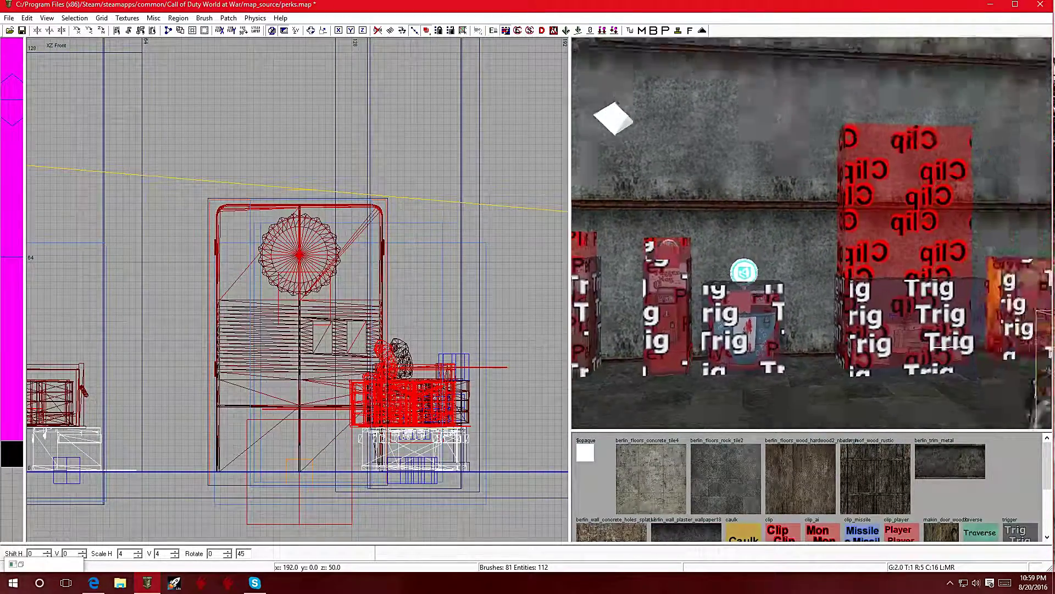
key(Left)
click(8, 18)
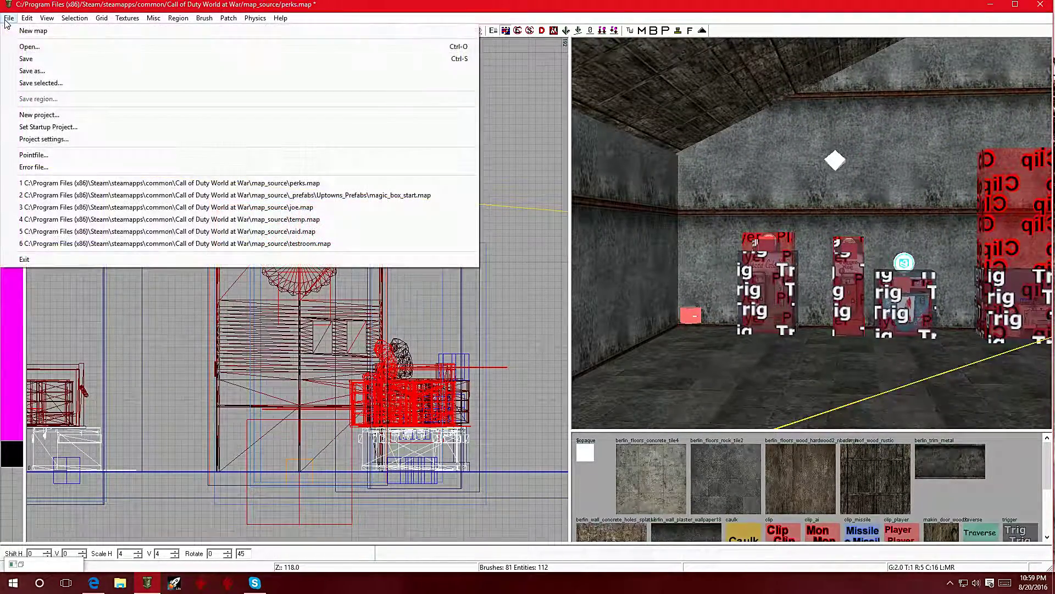
click(34, 65)
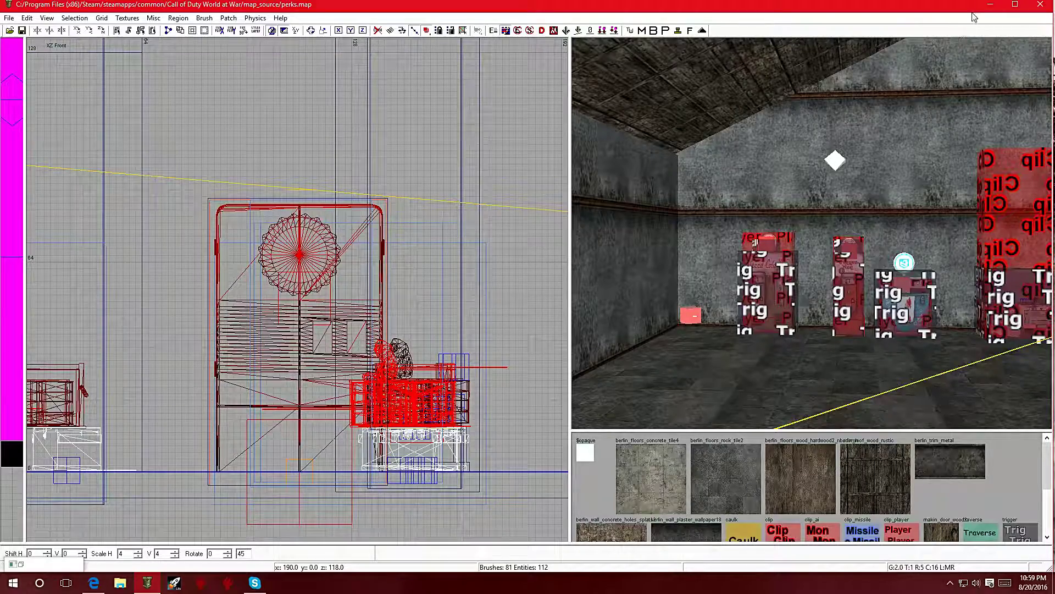
click(990, 5)
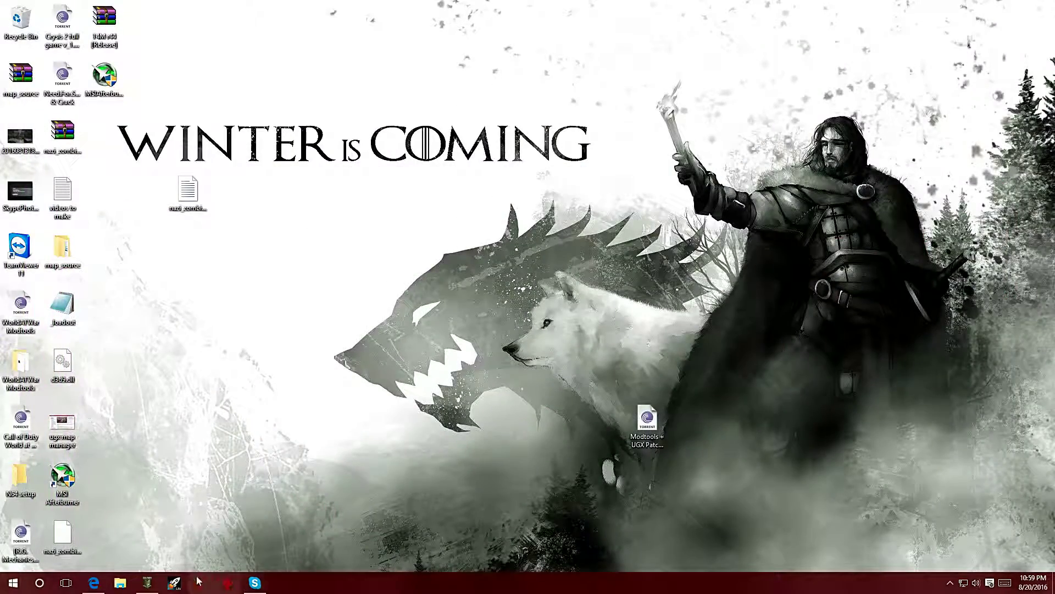
In the Mod Tools Launcher, select the perks map and set the perks mod to build its fastfile
click(174, 582)
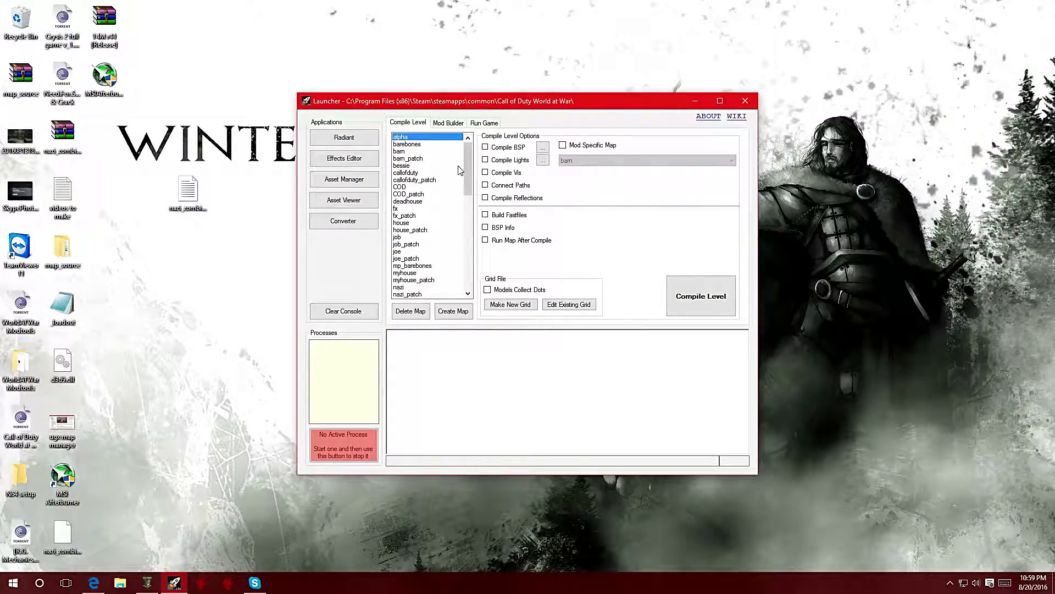
drag(467, 159, 470, 195)
click(403, 216)
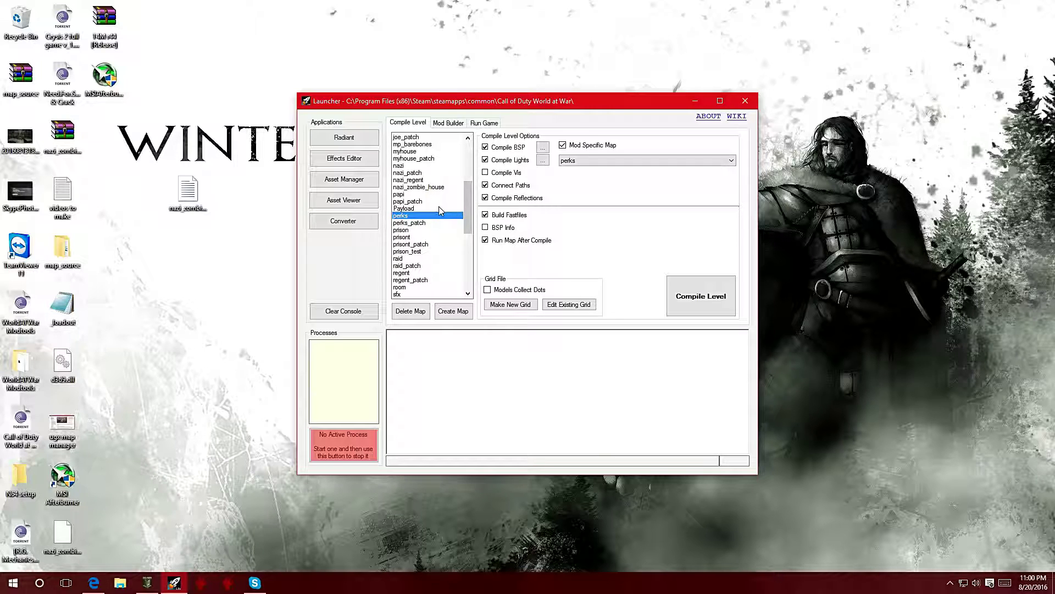
click(448, 122)
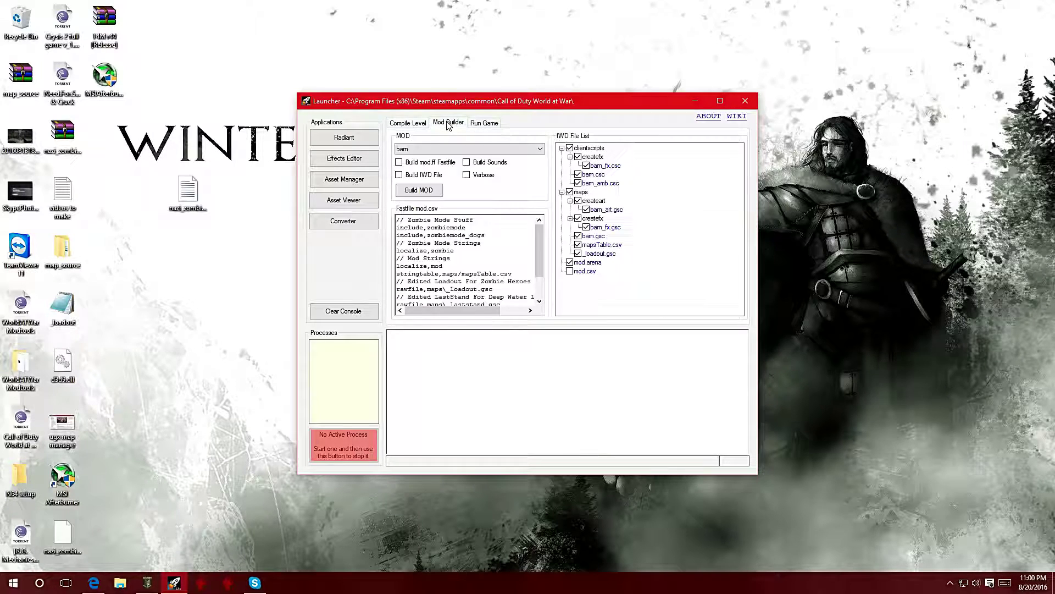
click(417, 149)
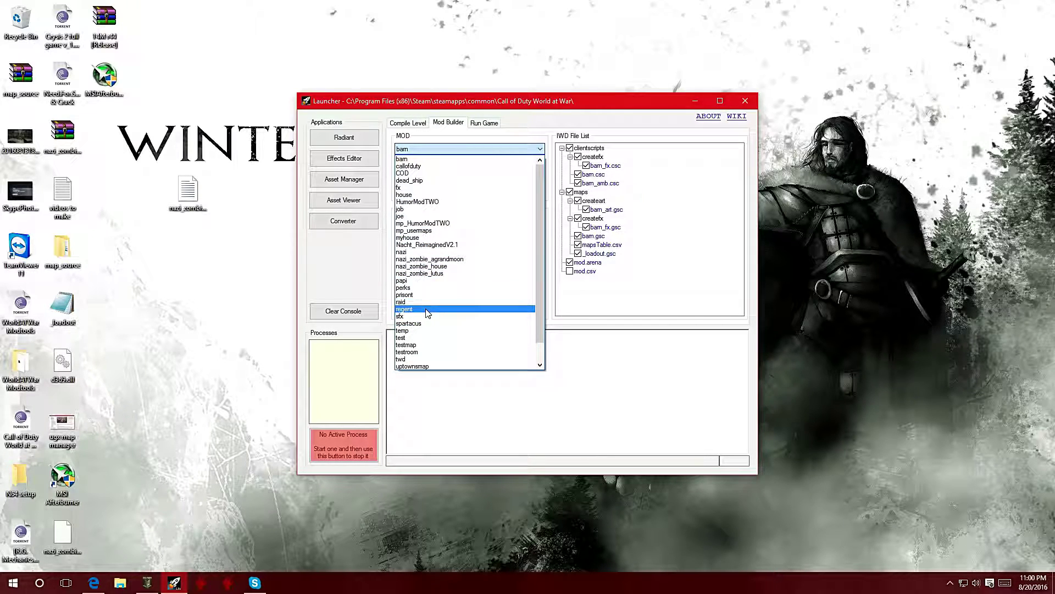
click(421, 288)
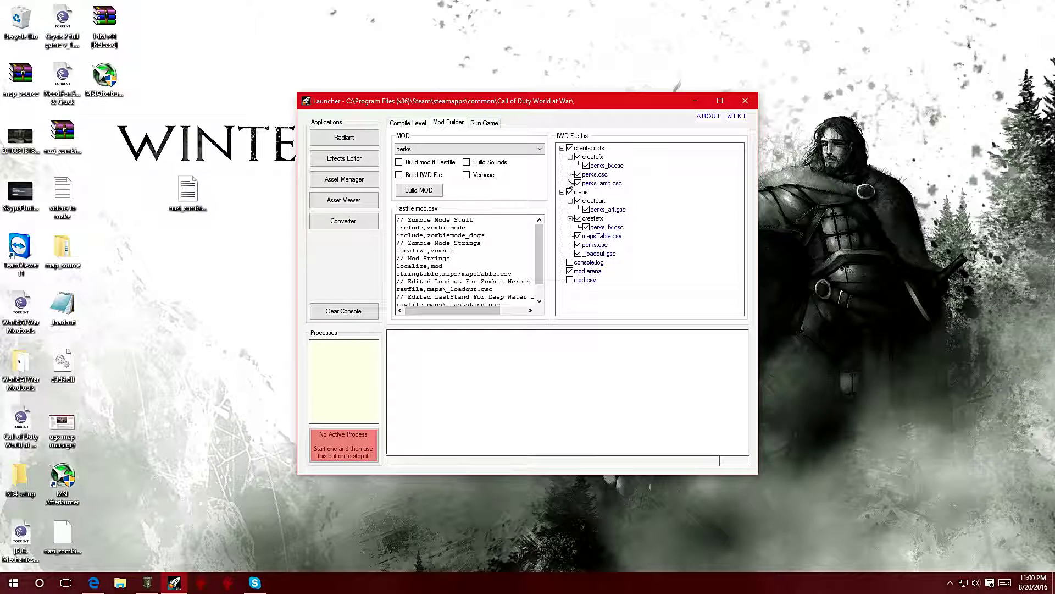
click(399, 163)
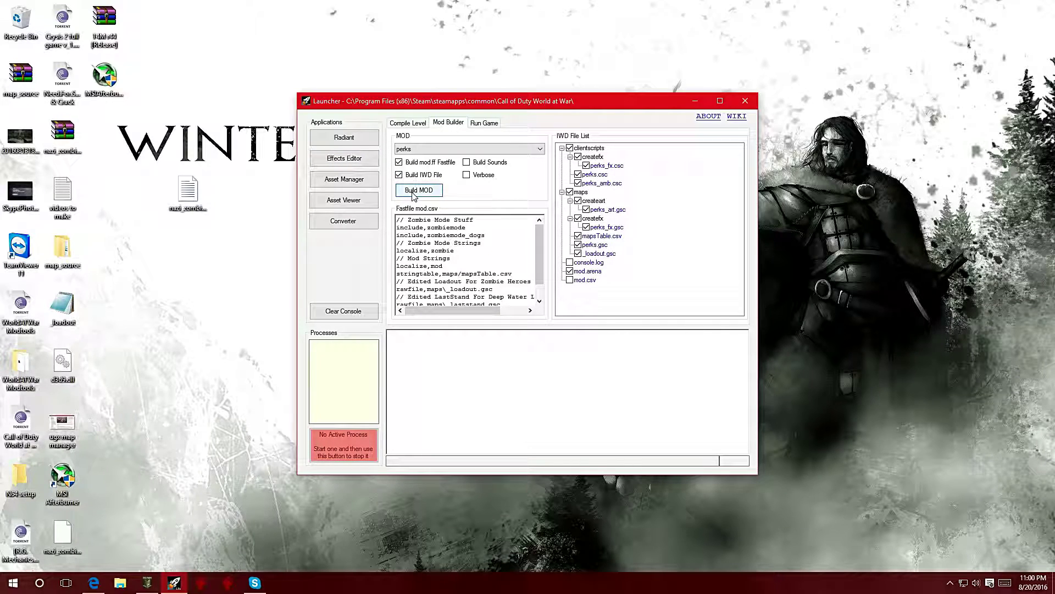
click(414, 125)
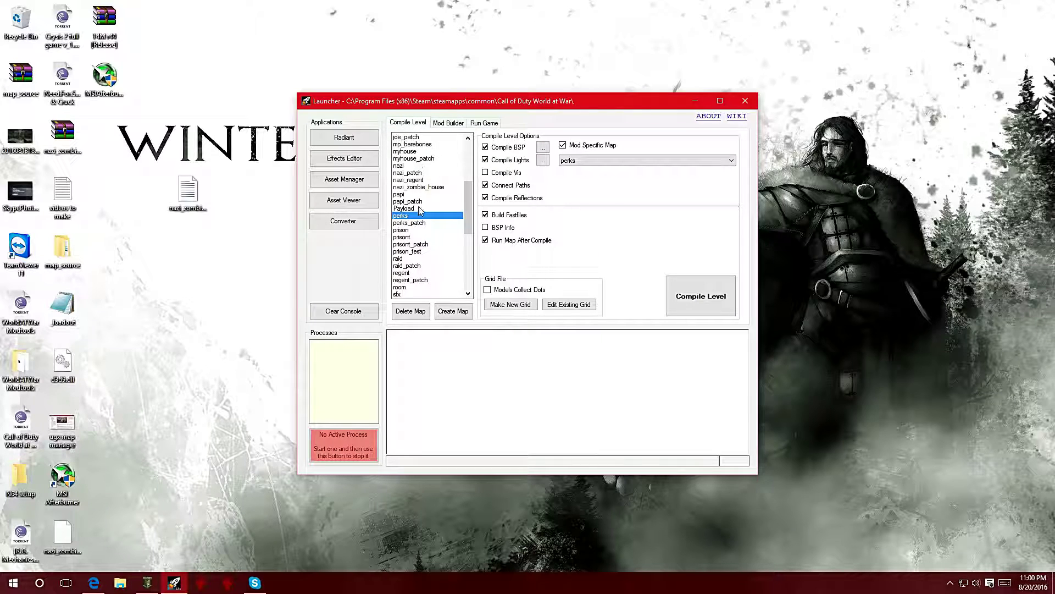
Compile the perks map with BSP, lights, paths and reflections, running it afterwards
click(413, 223)
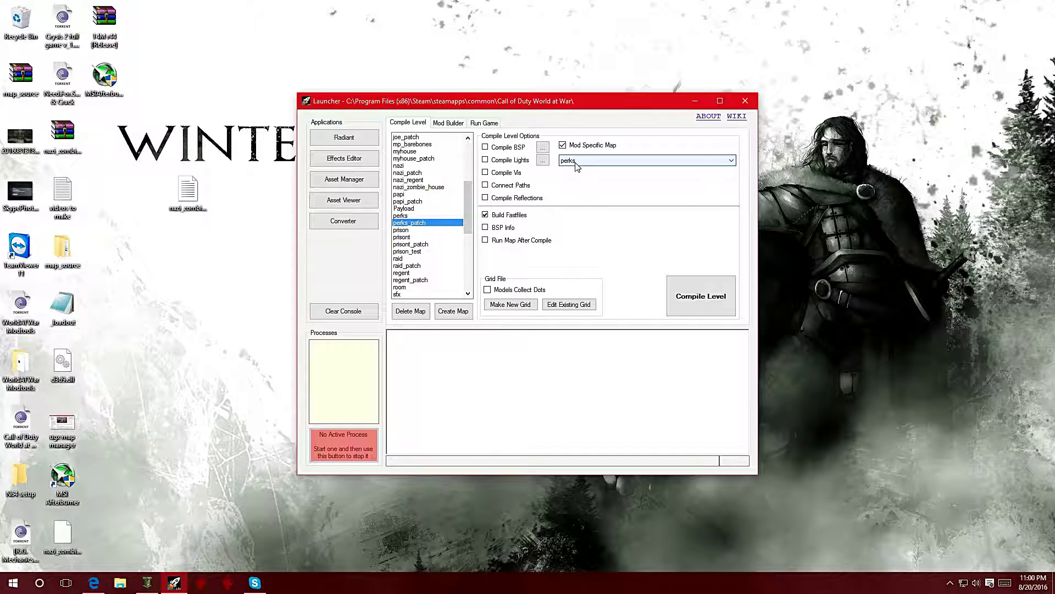
click(416, 218)
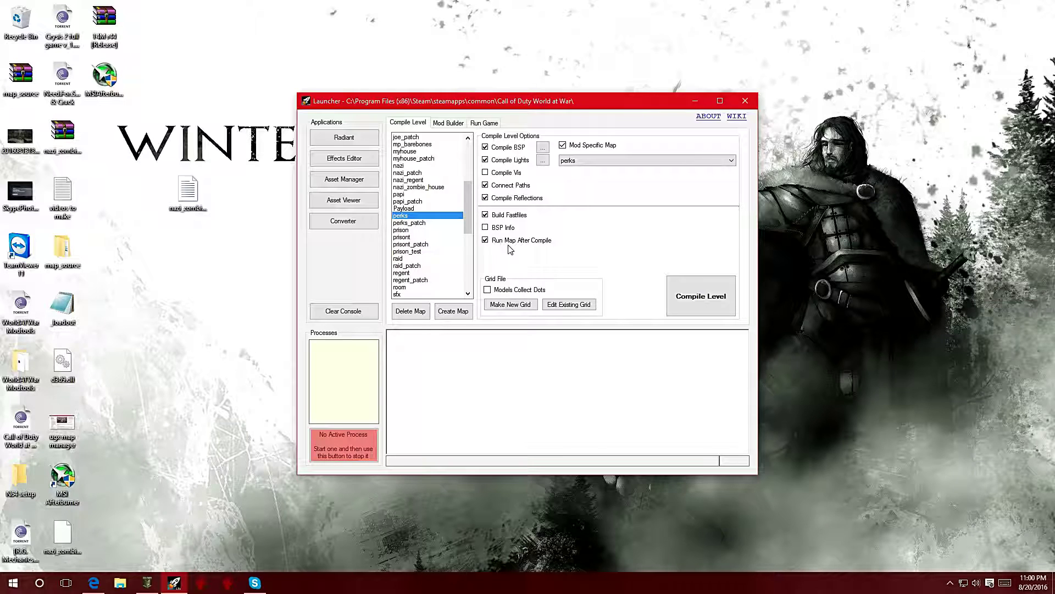
click(689, 294)
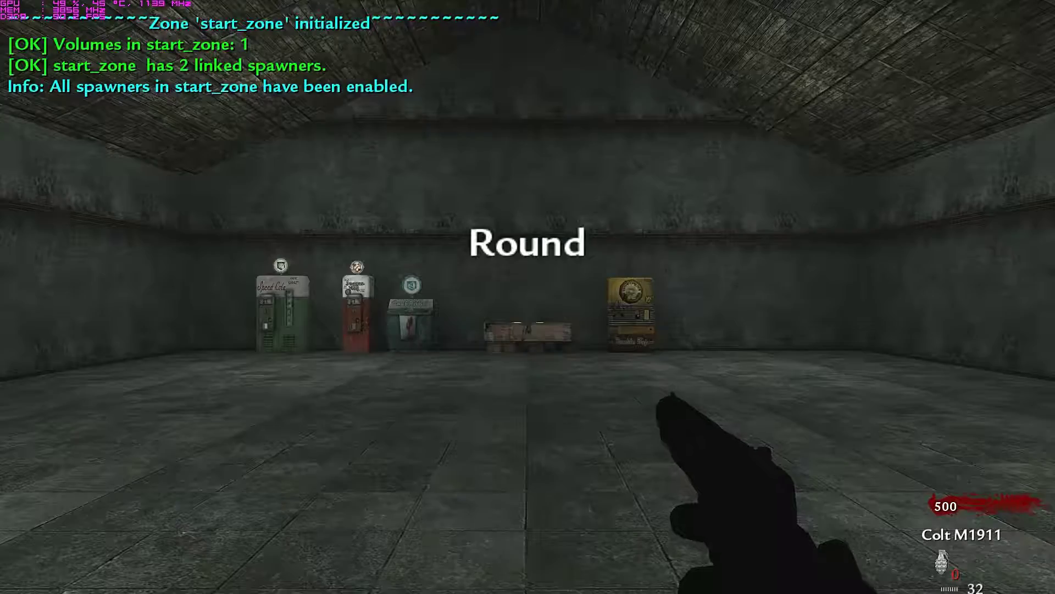
Walk to the perk machines and try Speed Cola, Jugger-Nog and Quick Revive without power
key(w)
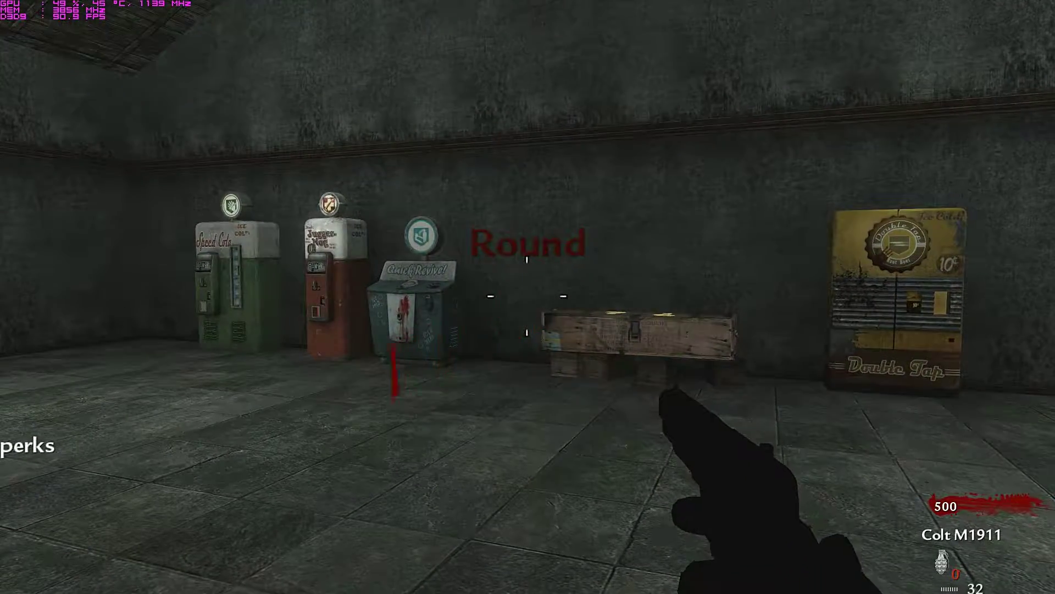
key(w)
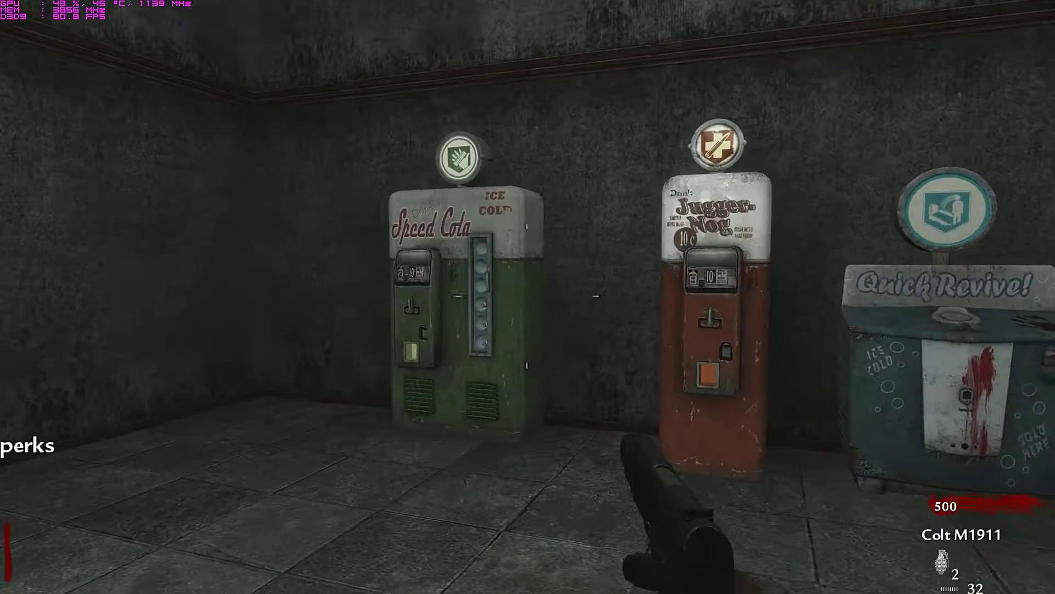
key(w)
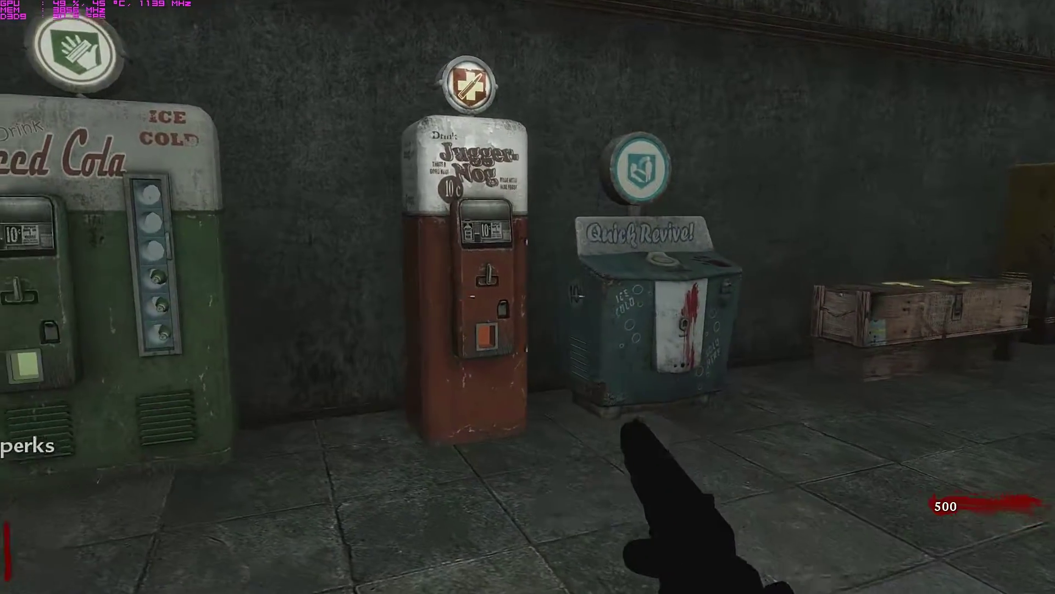
key(w)
key(d)
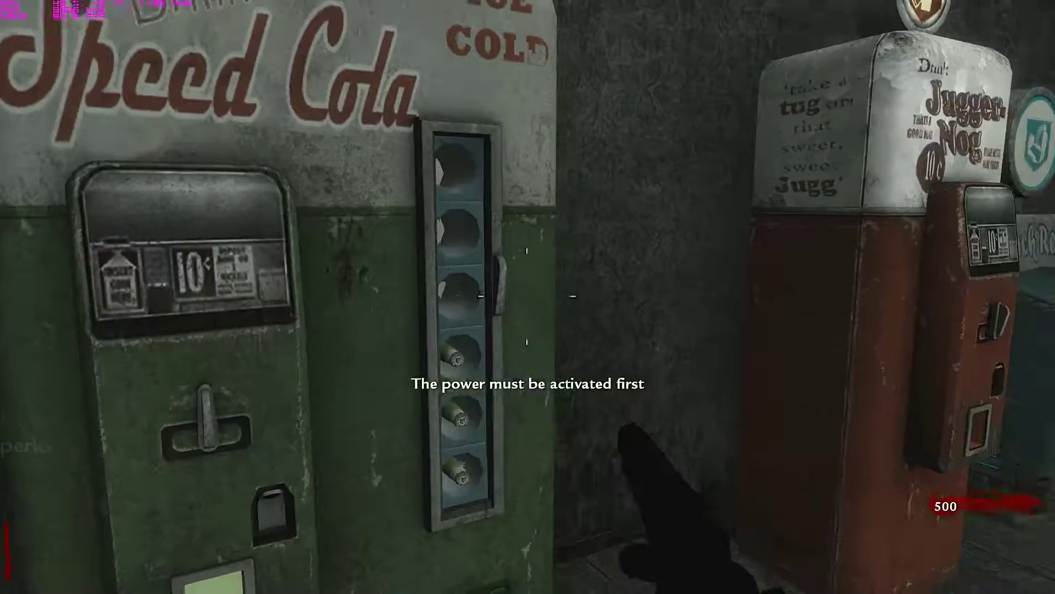
key(a)
key(w)
key(d)
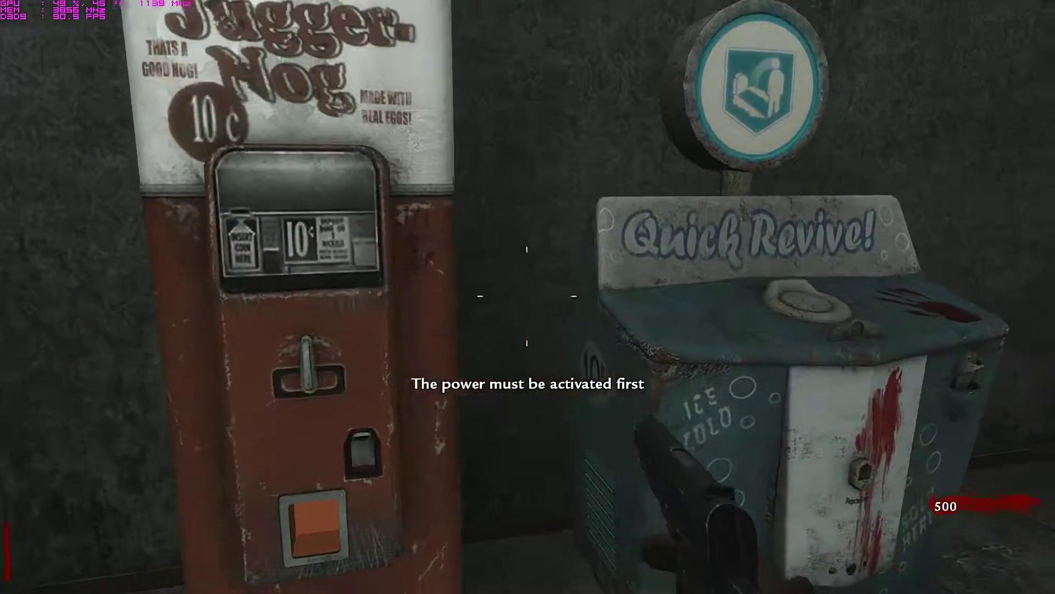
key(w)
key(s)
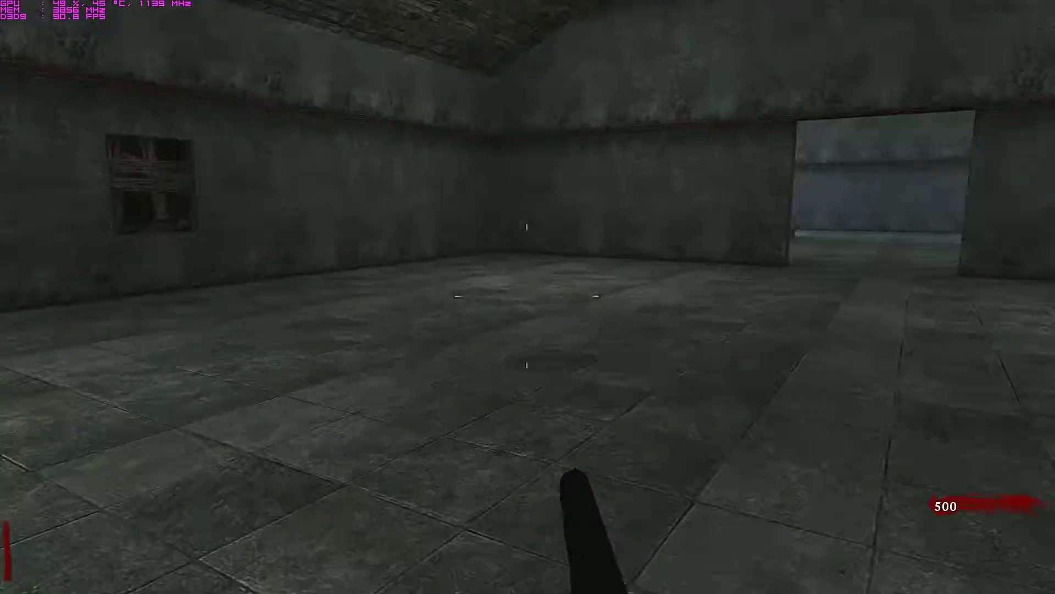
Turn on the electricity at the power panel and return to Jugger-Nog to see its 2500 price
key(w)
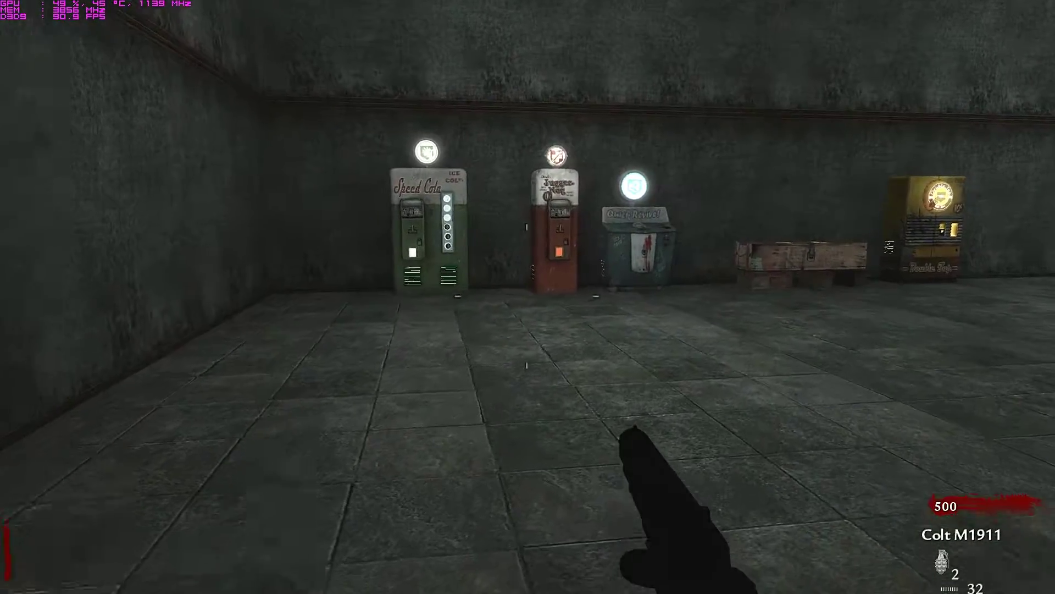
key(w)
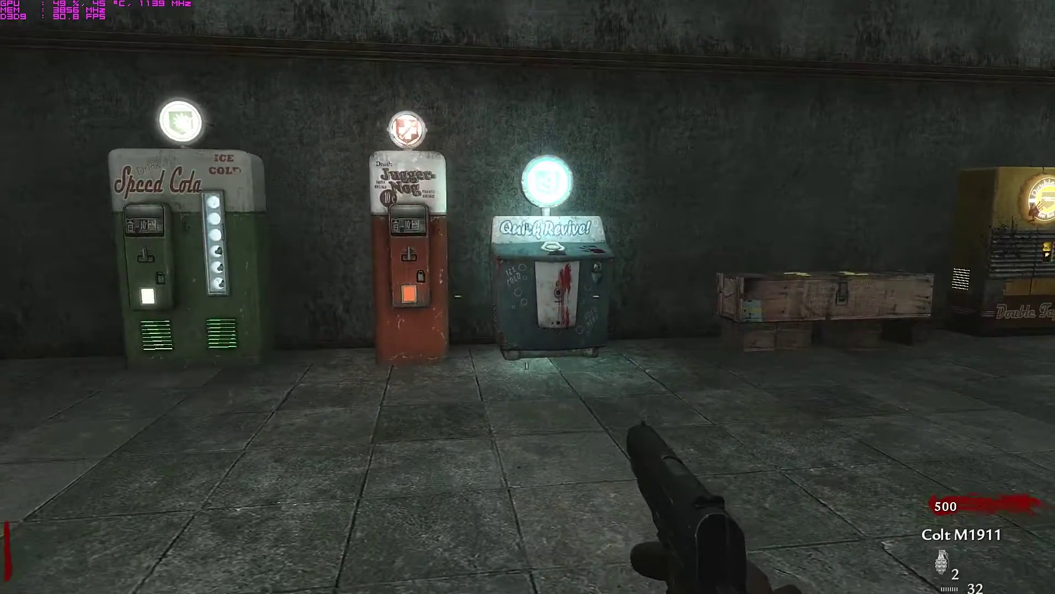
key(d)
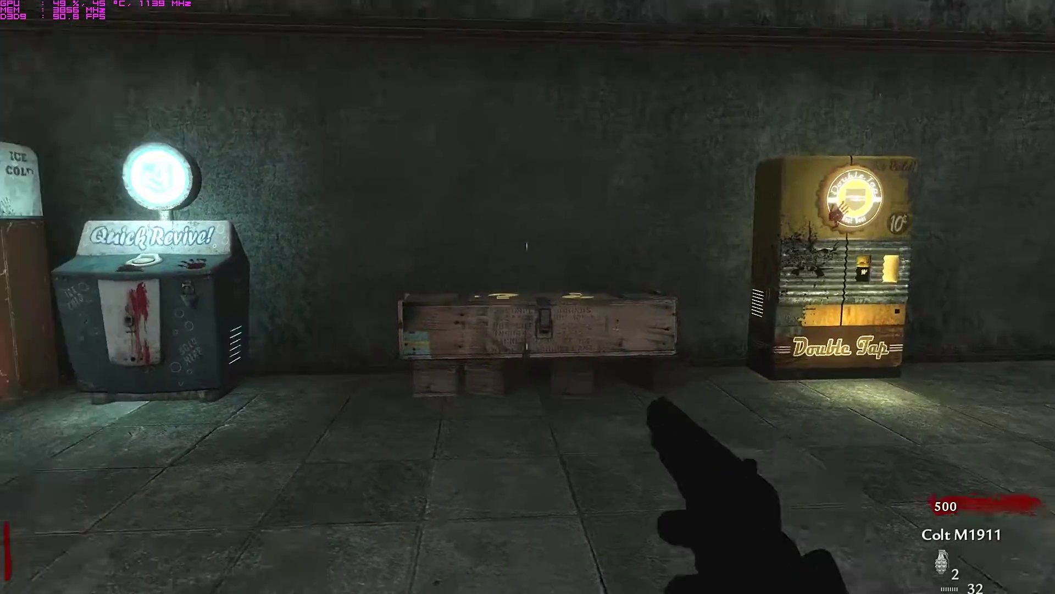
key(w)
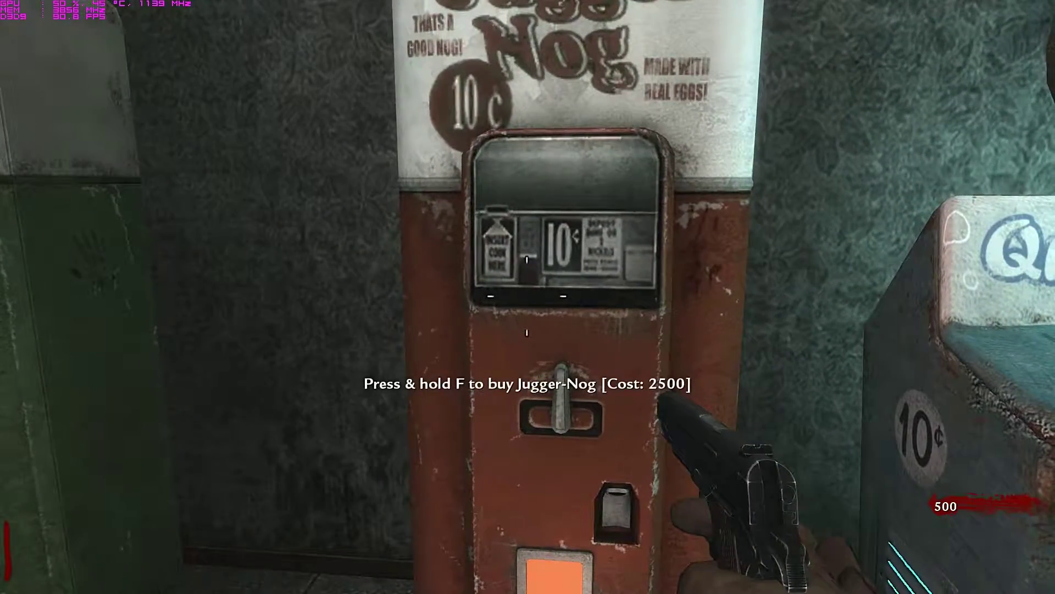
Step toward Quick Revive and shoot the zombie climbing through the window
key(s)
key(d)
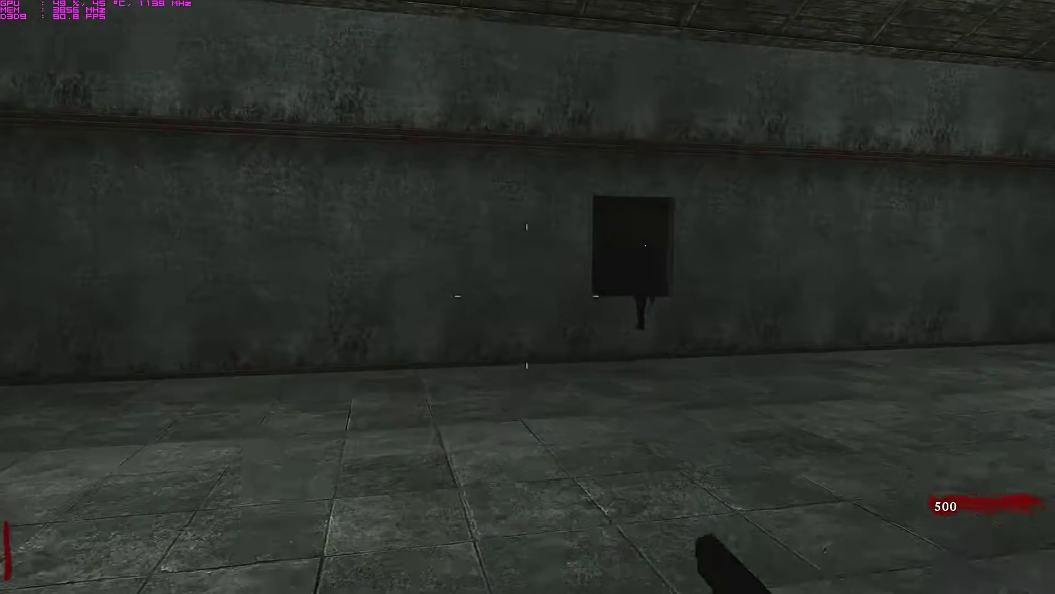
key(w)
click(528, 297)
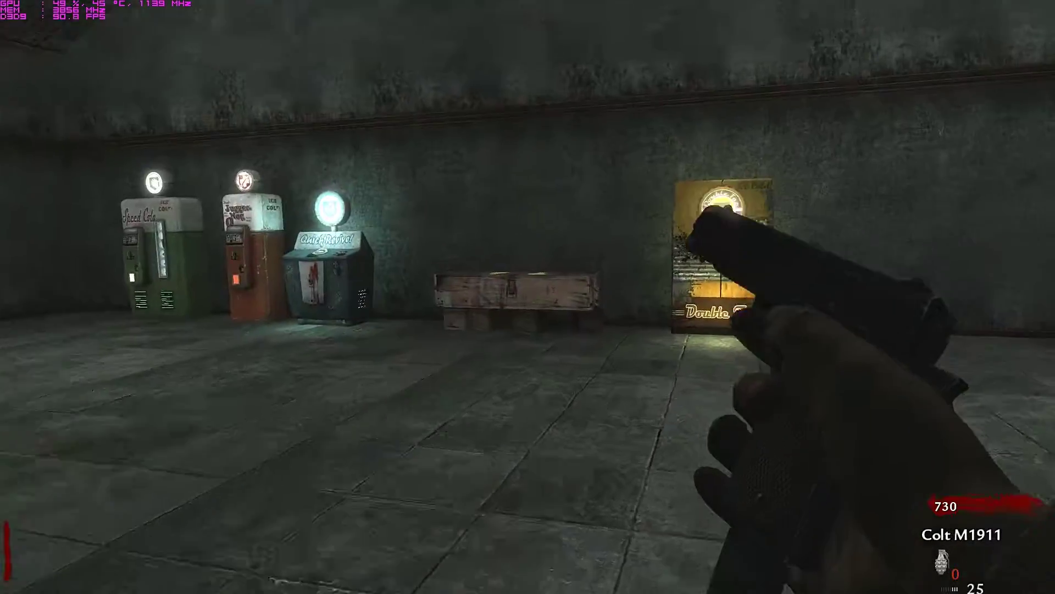
Walk through the large room and back to the broken window barrier near Double Tap
key(w)
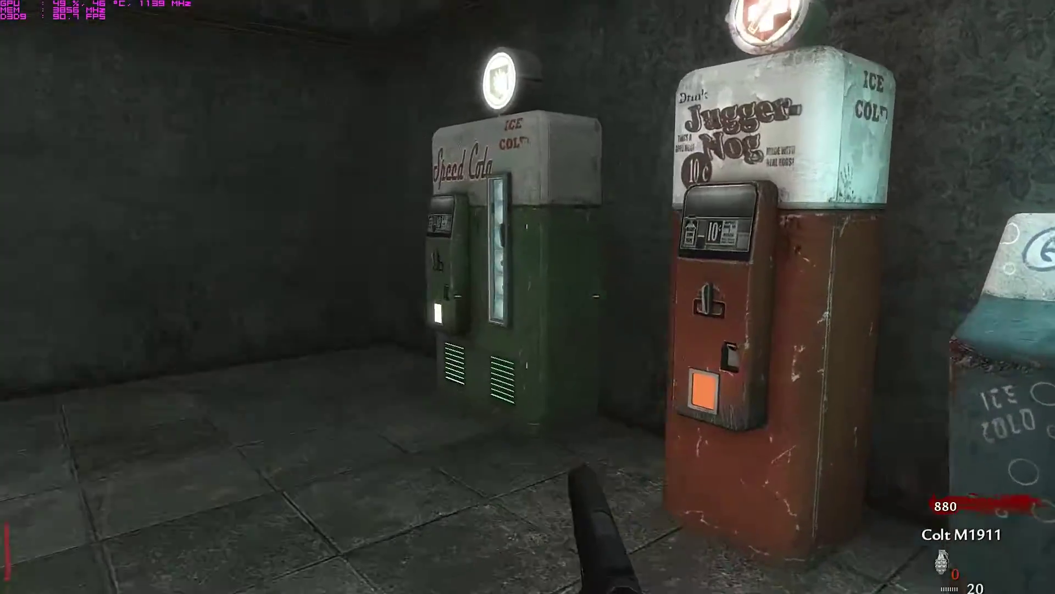
key(w)
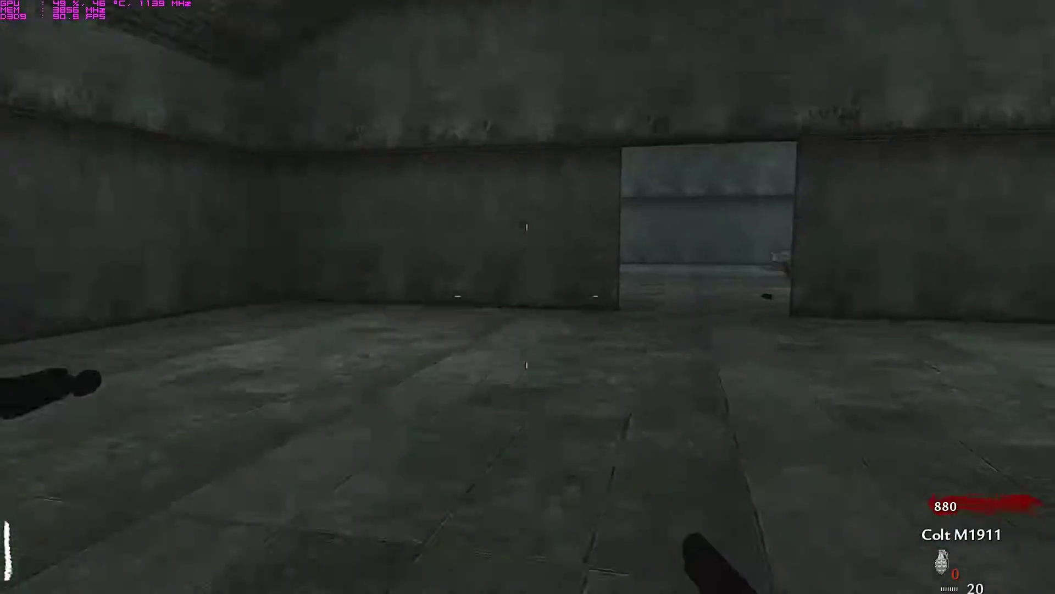
key(w)
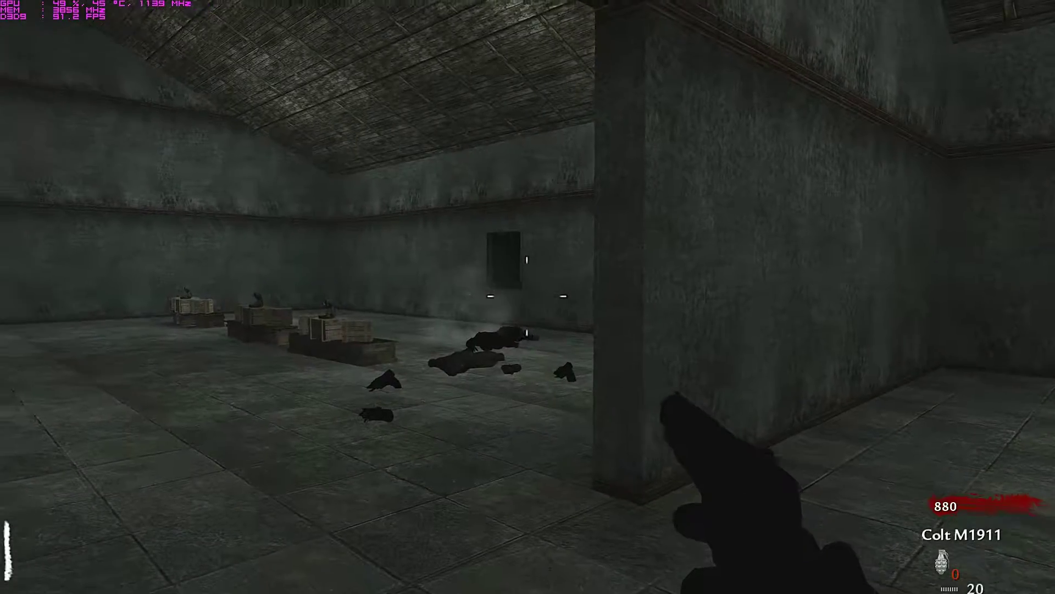
key(w)
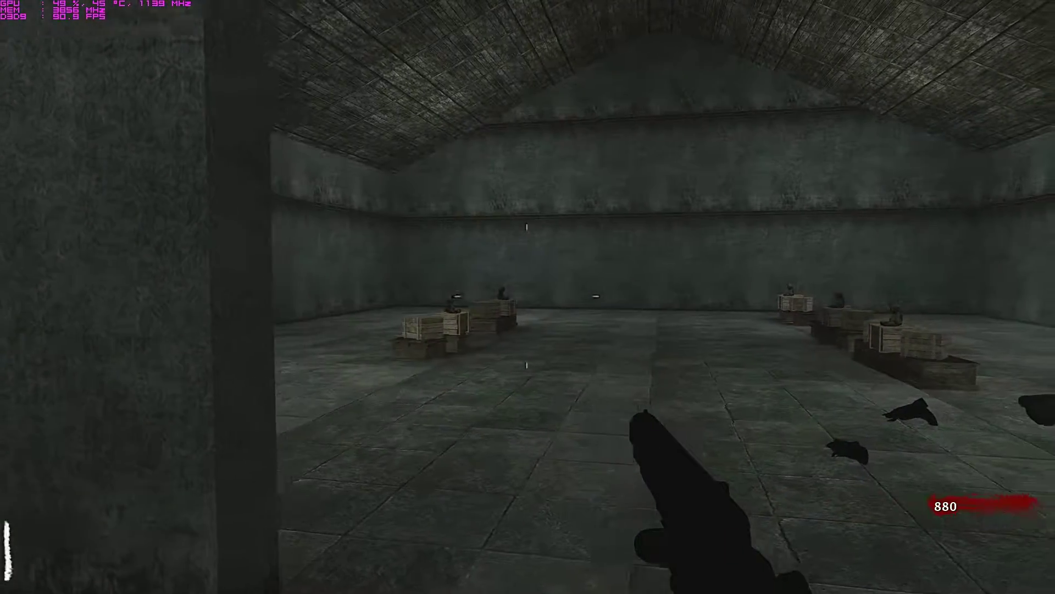
key(w)
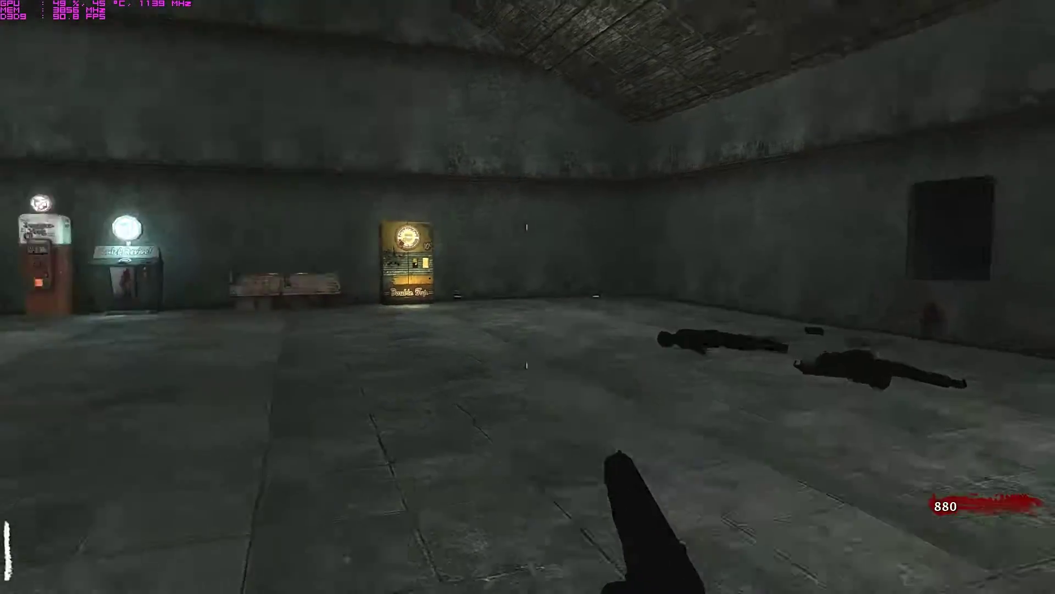
key(w)
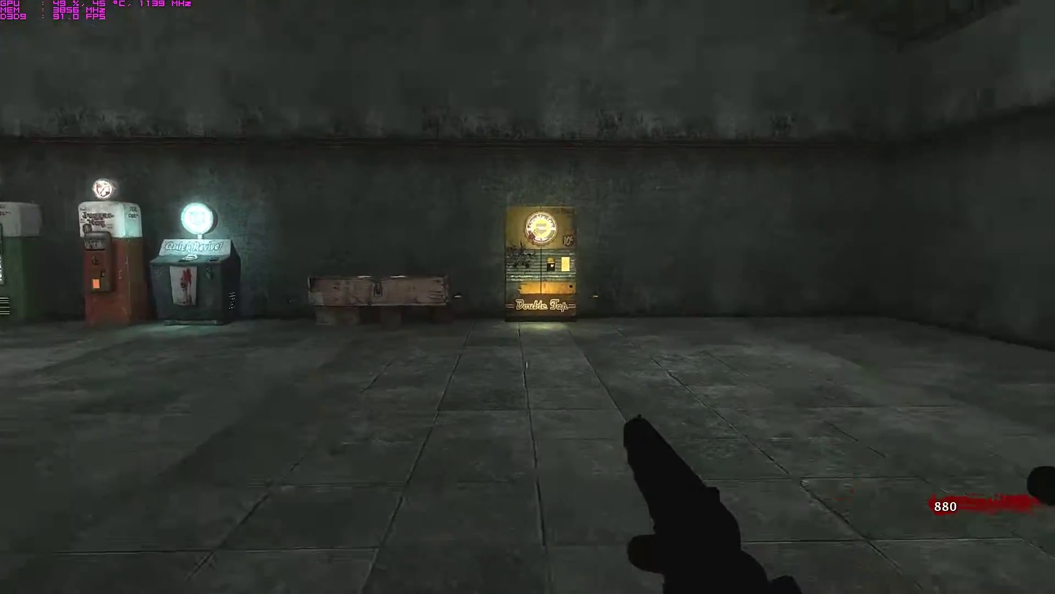
key(w)
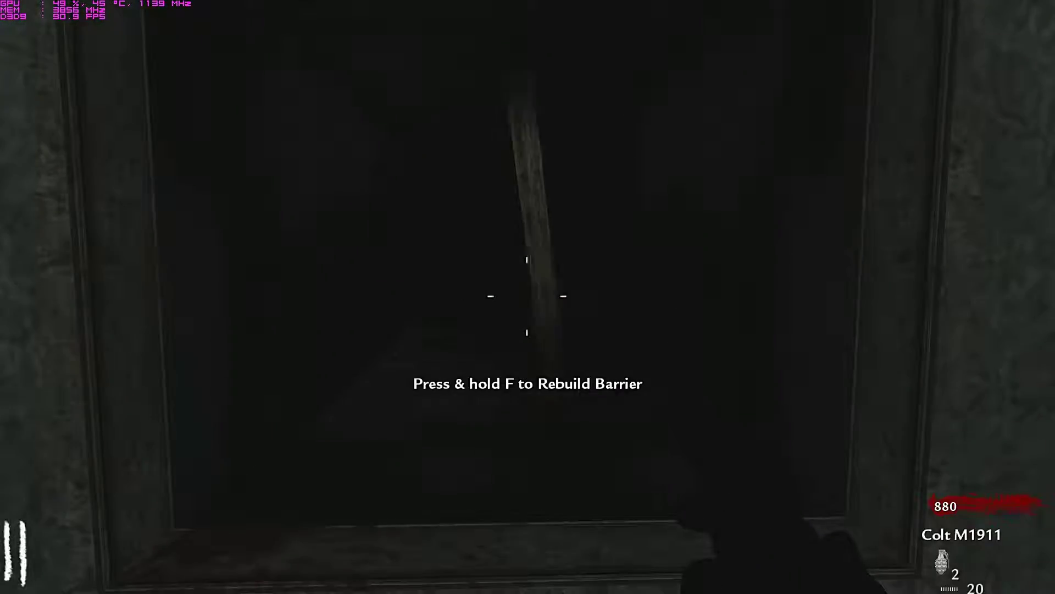
Rebuild the window boards and shoot the zombie through them
key(f)
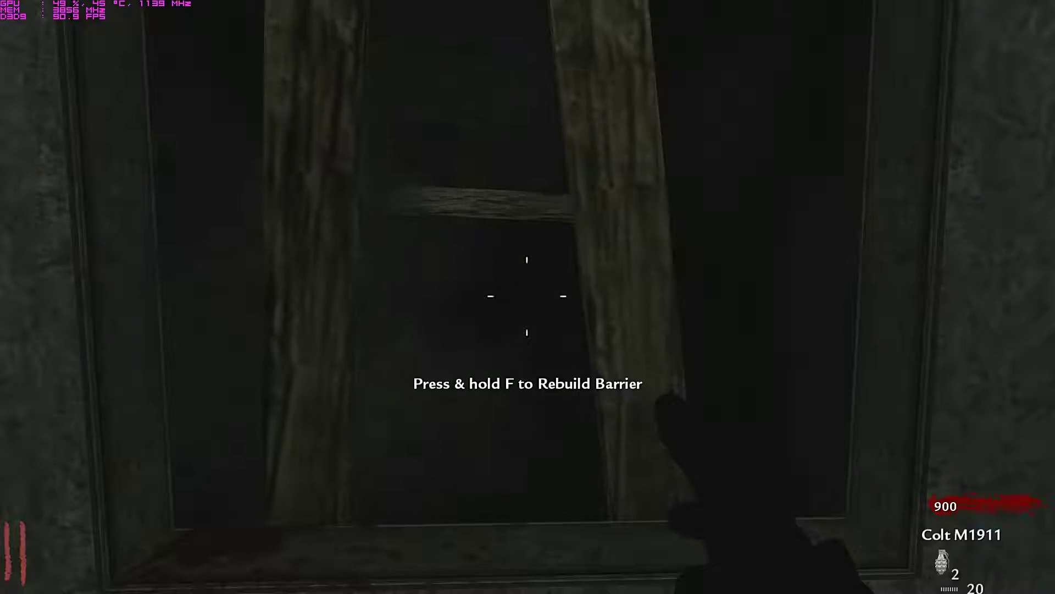
key(f)
click(528, 296)
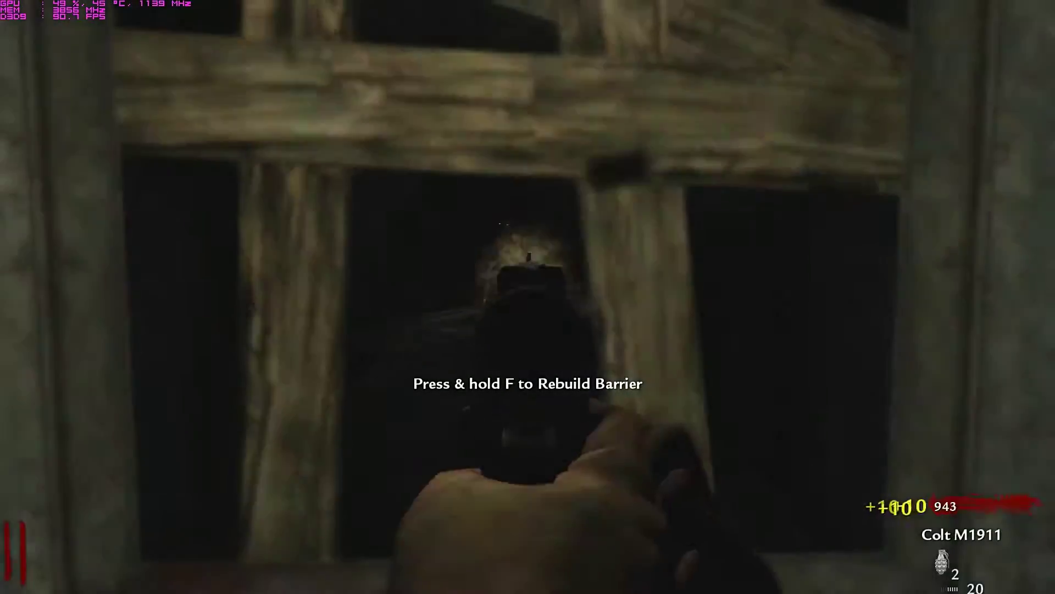
click(528, 297)
key(s)
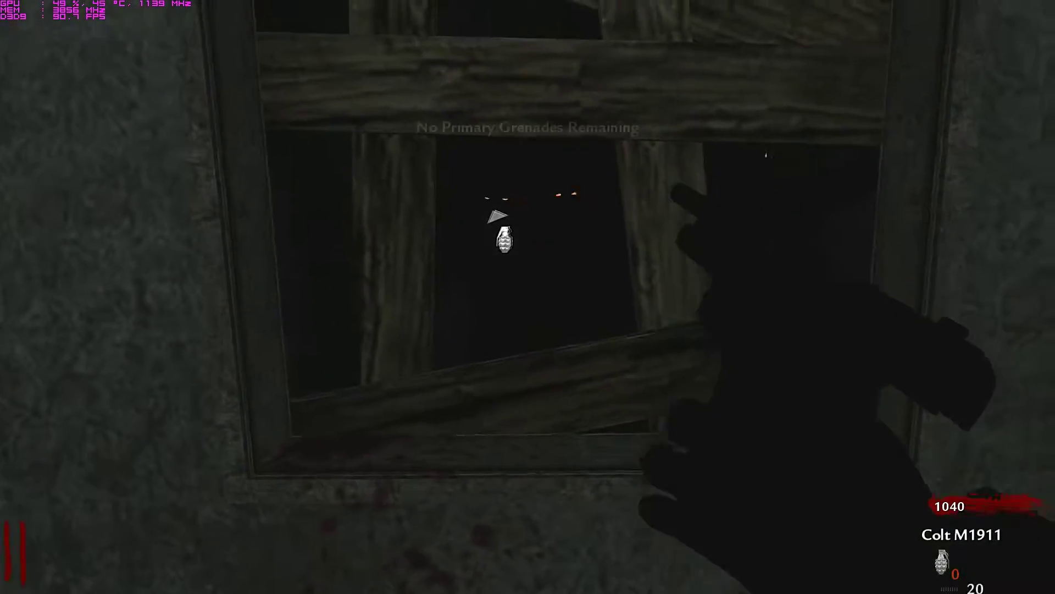
key(w)
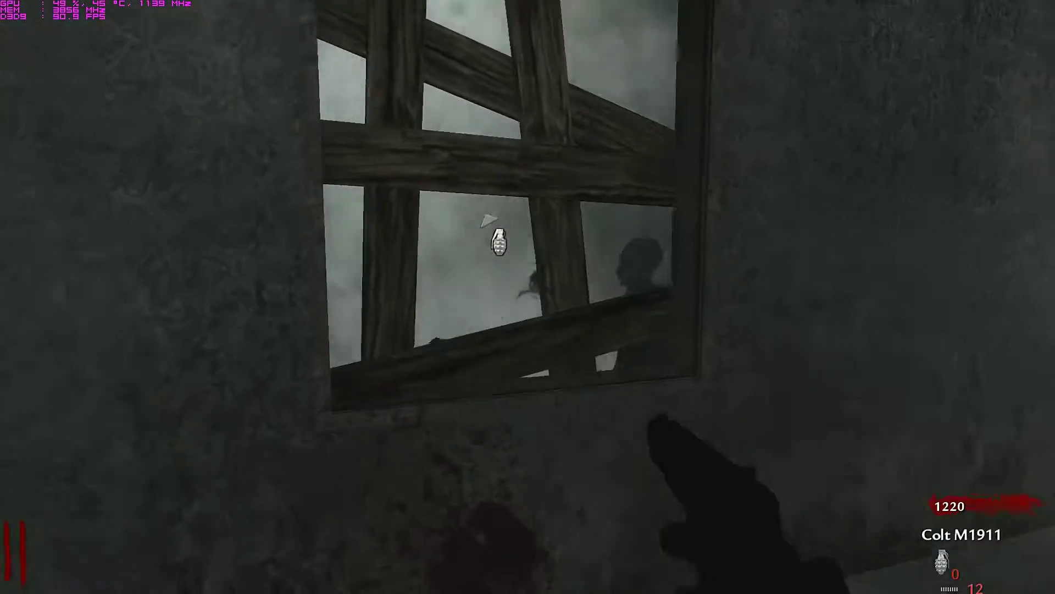
click(528, 297)
key(f)
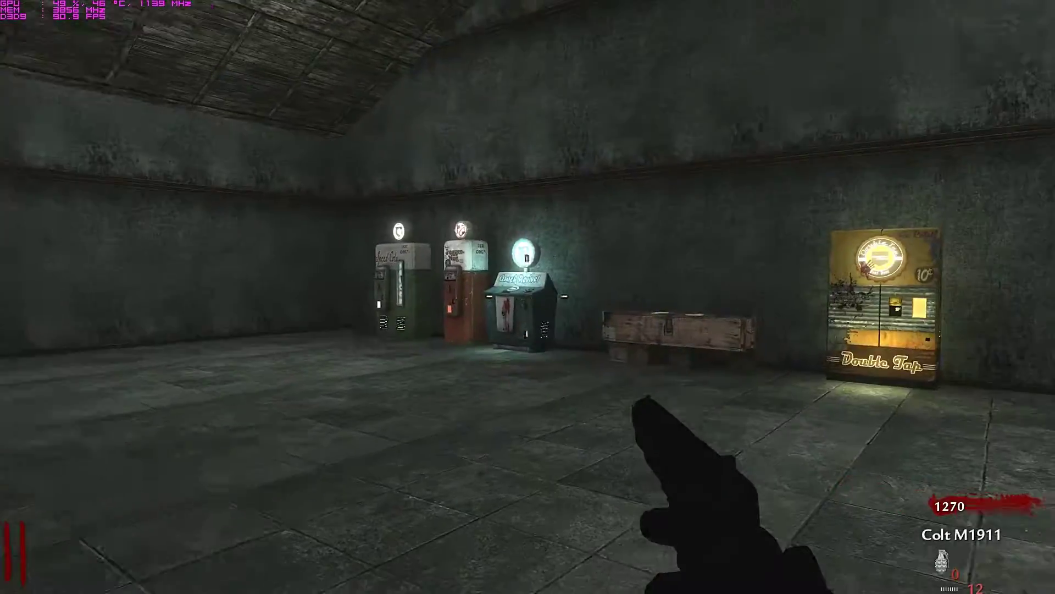
Fight the corridor zombies with the Colt M1911 until it runs empty, then retreat toward the machines
key(w)
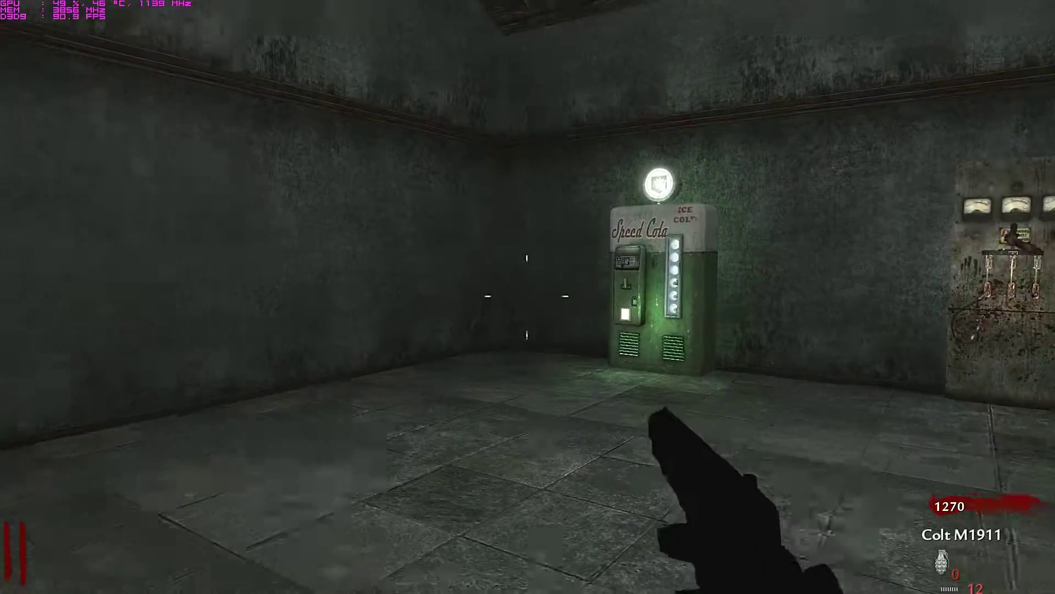
key(g)
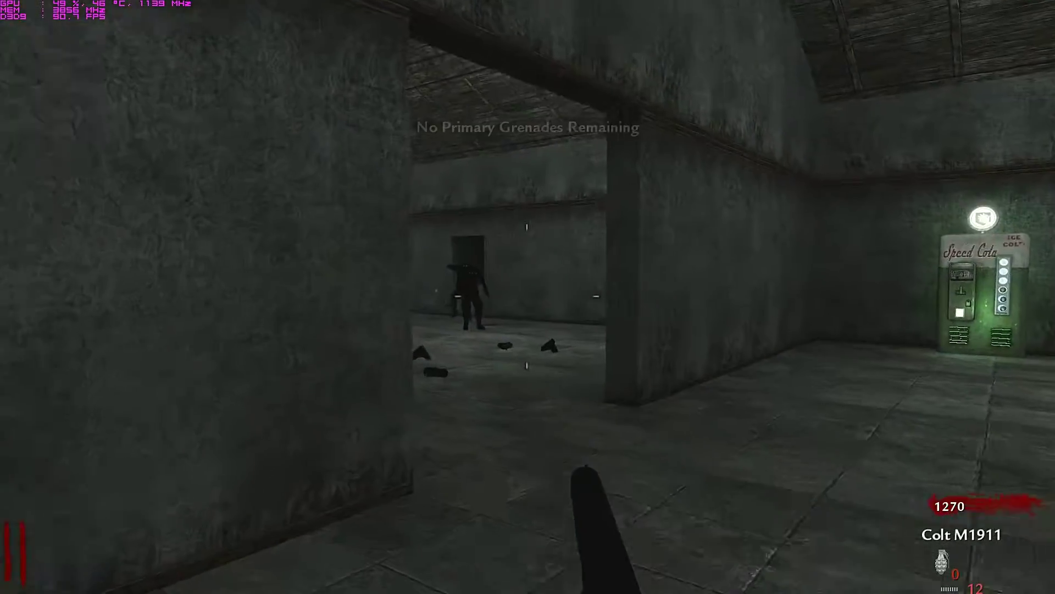
key(g)
click(527, 297)
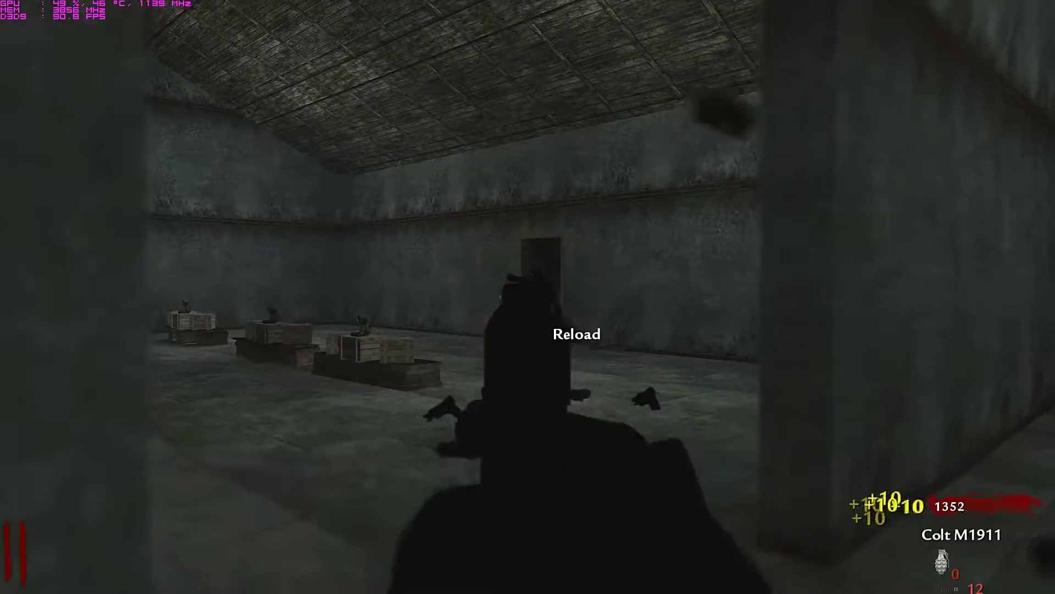
click(528, 297)
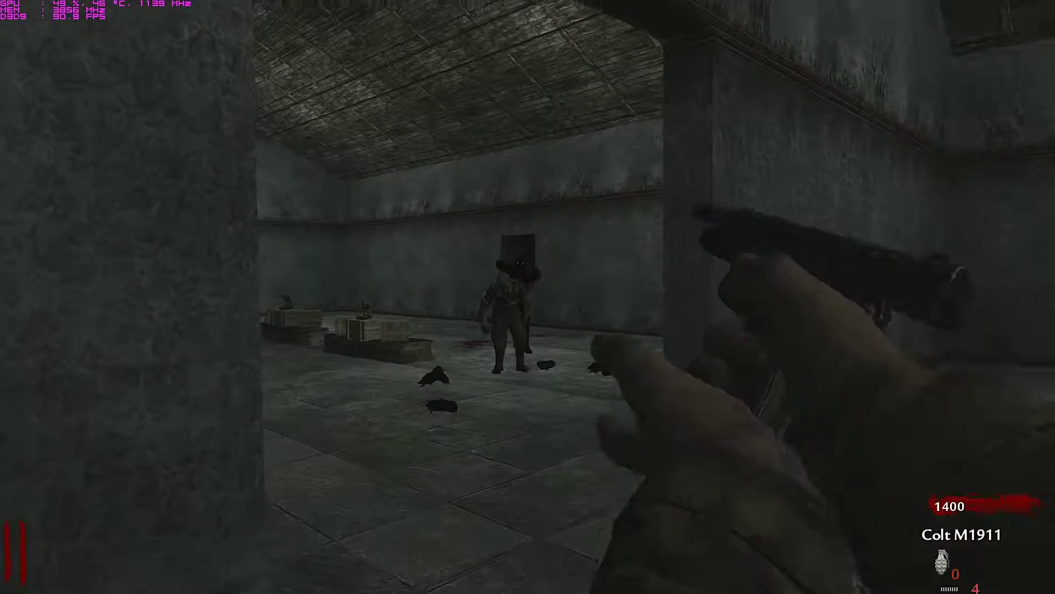
click(528, 297)
click(527, 297)
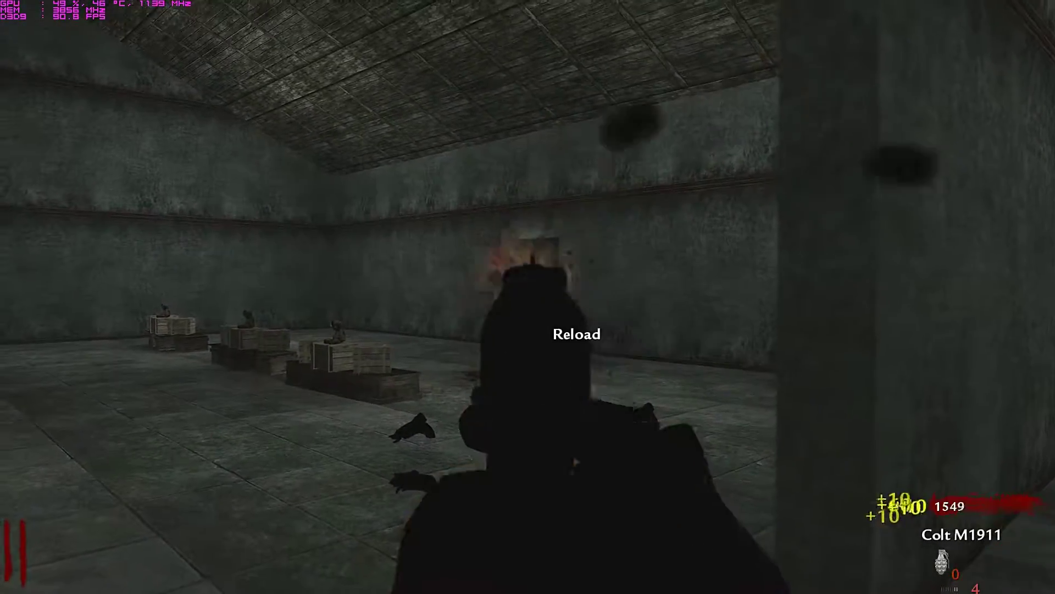
key(r)
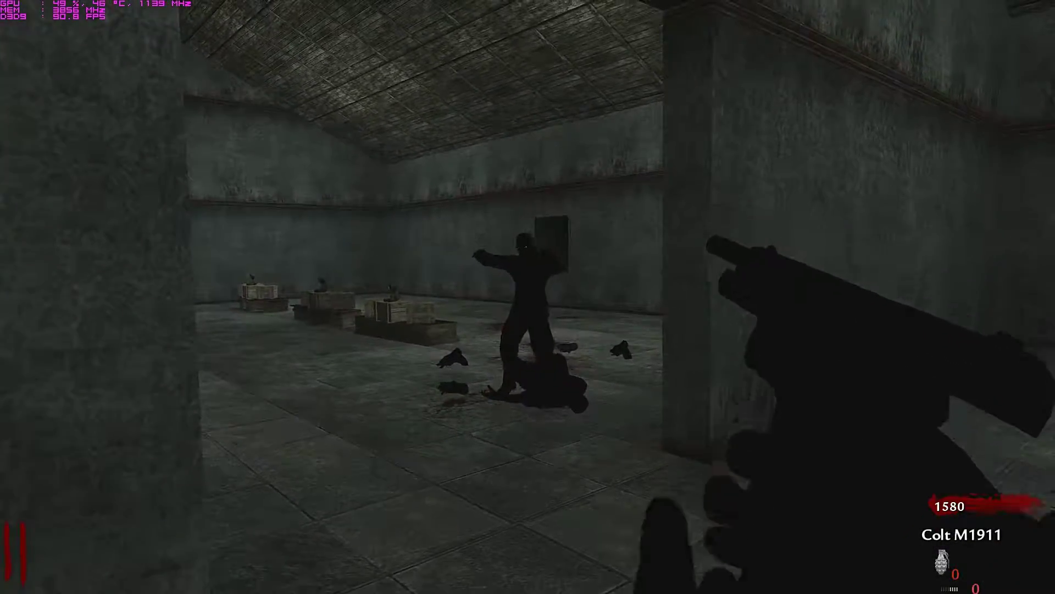
click(528, 296)
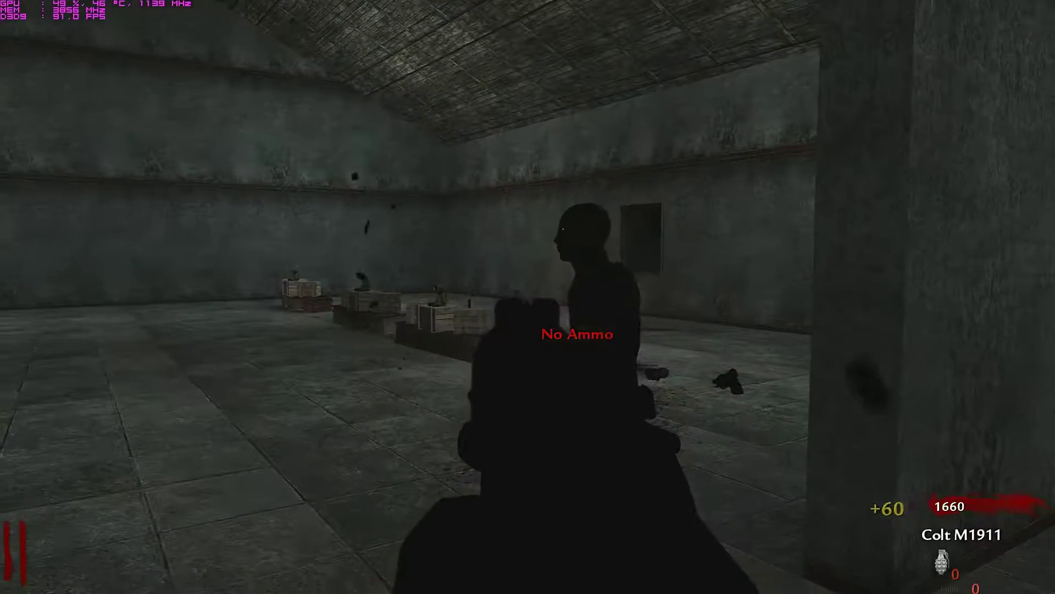
key(w)
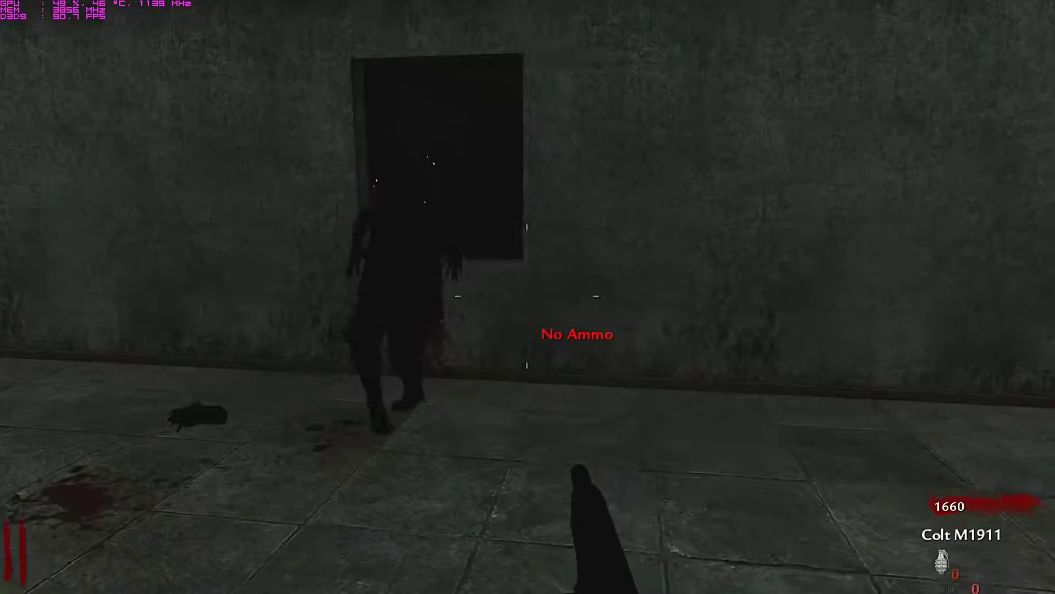
key(s)
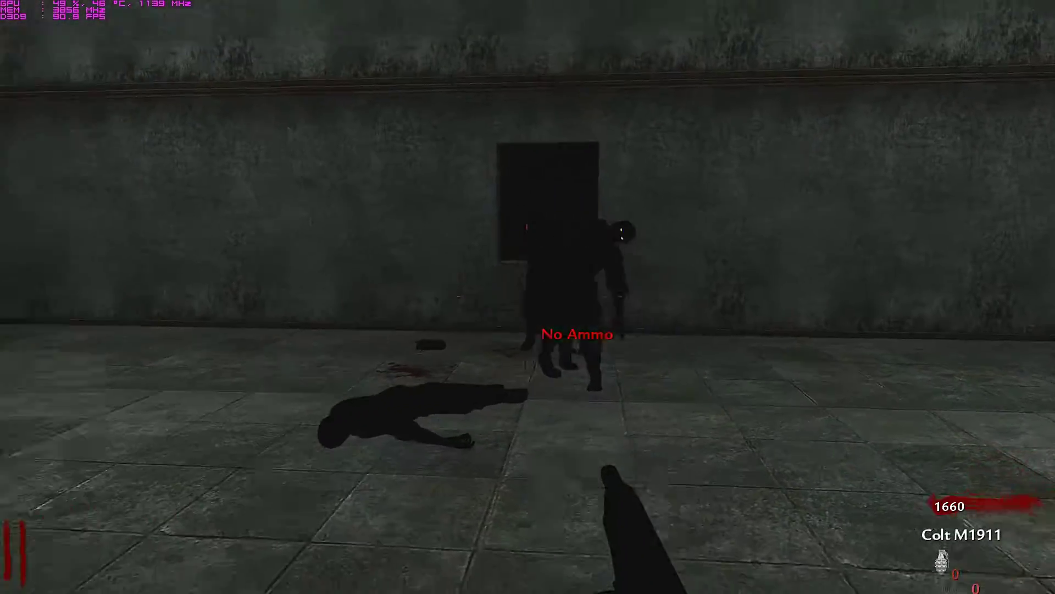
Take the .357 Magnum from the mystery box and shoot the approaching zombies with it
key(w)
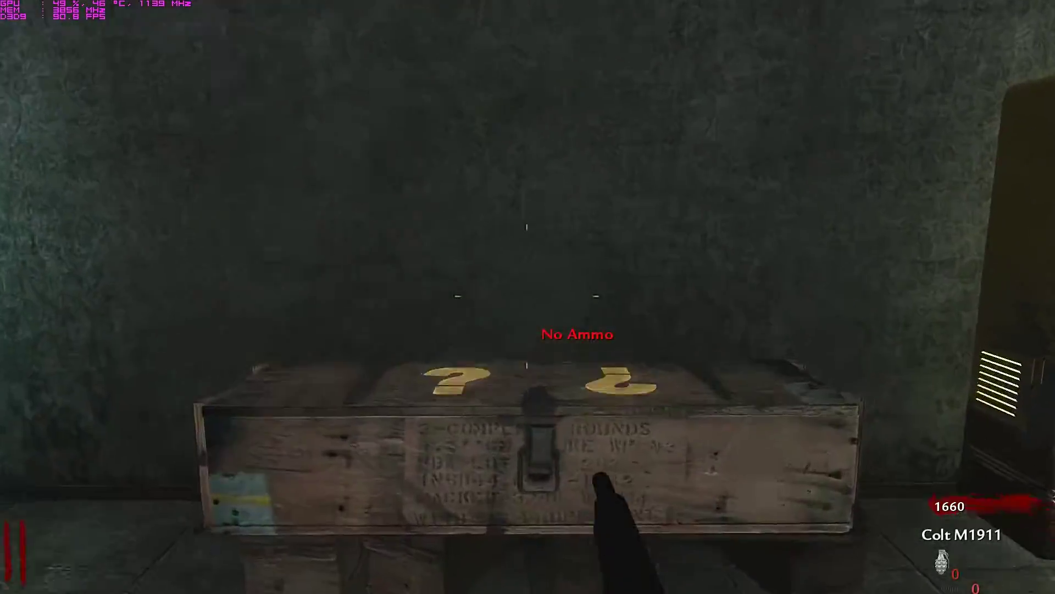
key(f)
key(s)
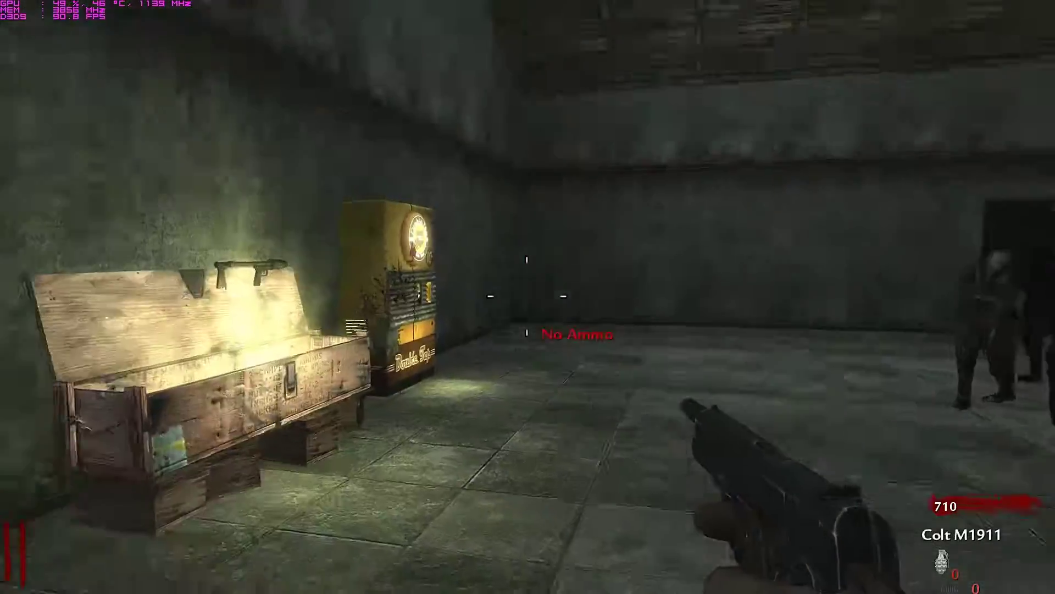
key(w)
key(f)
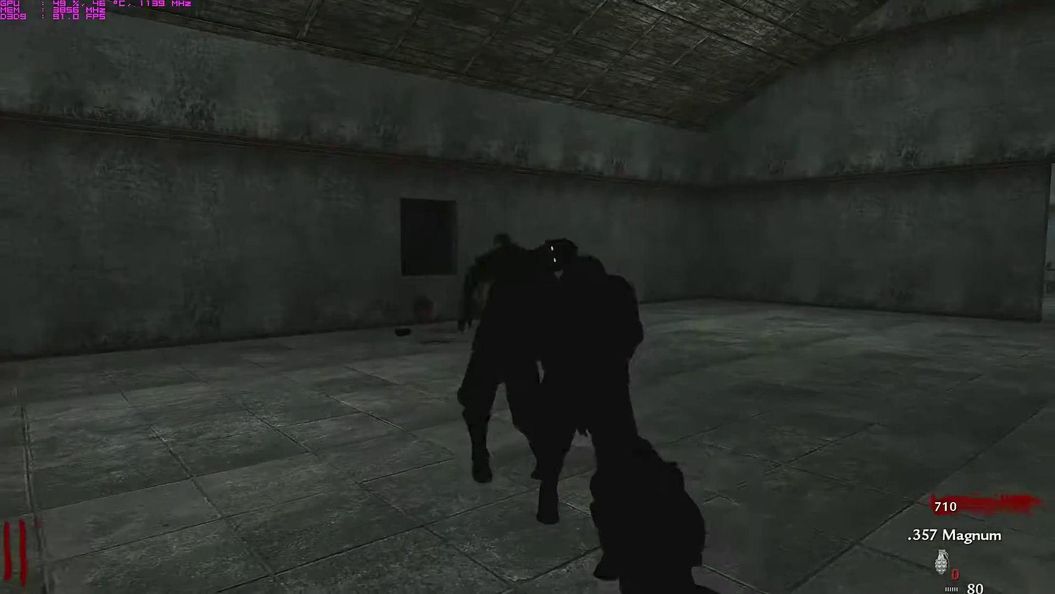
click(527, 296)
click(527, 296)
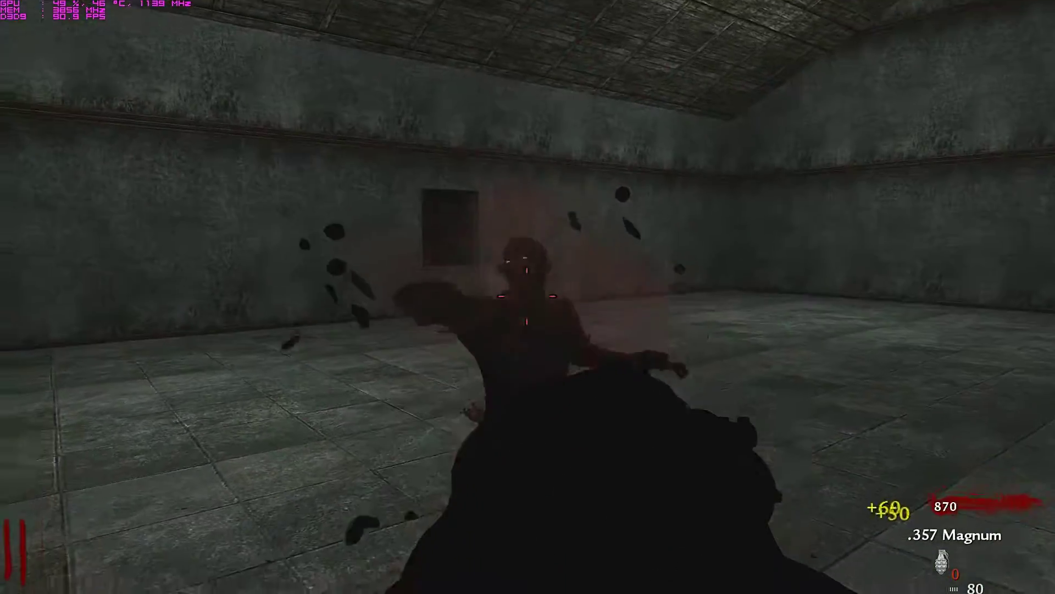
key(r)
Rebuild a board on the broken window barrier and shoot the zombie in the crate room
key(w)
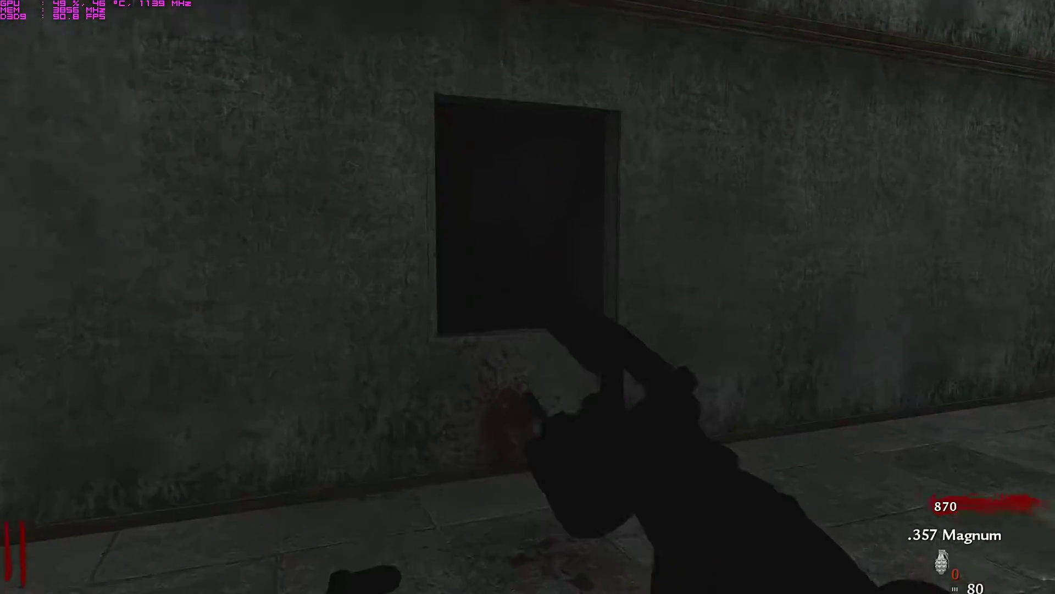
key(w)
key(f)
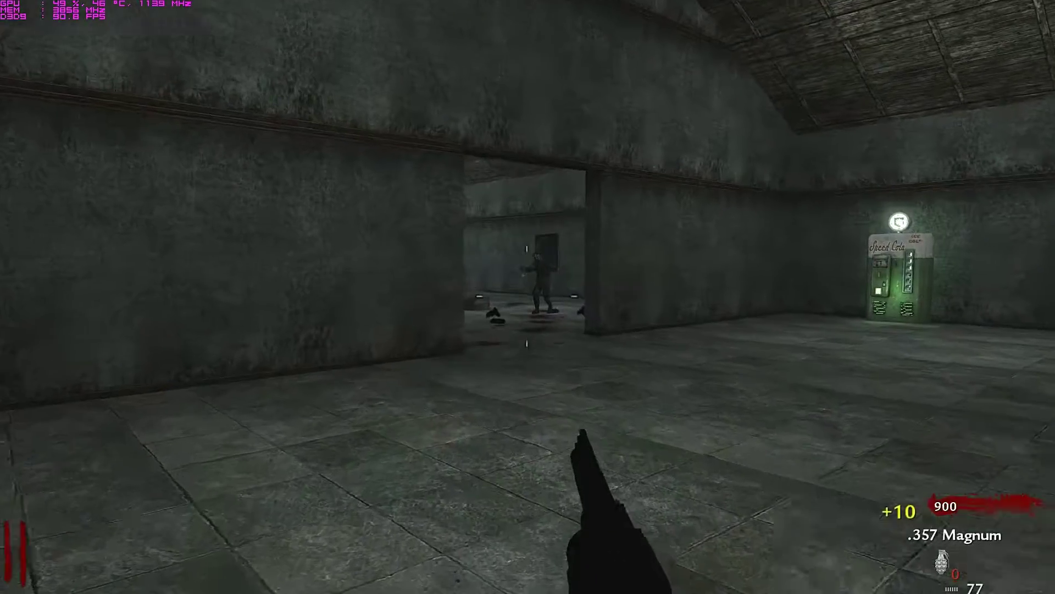
key(w)
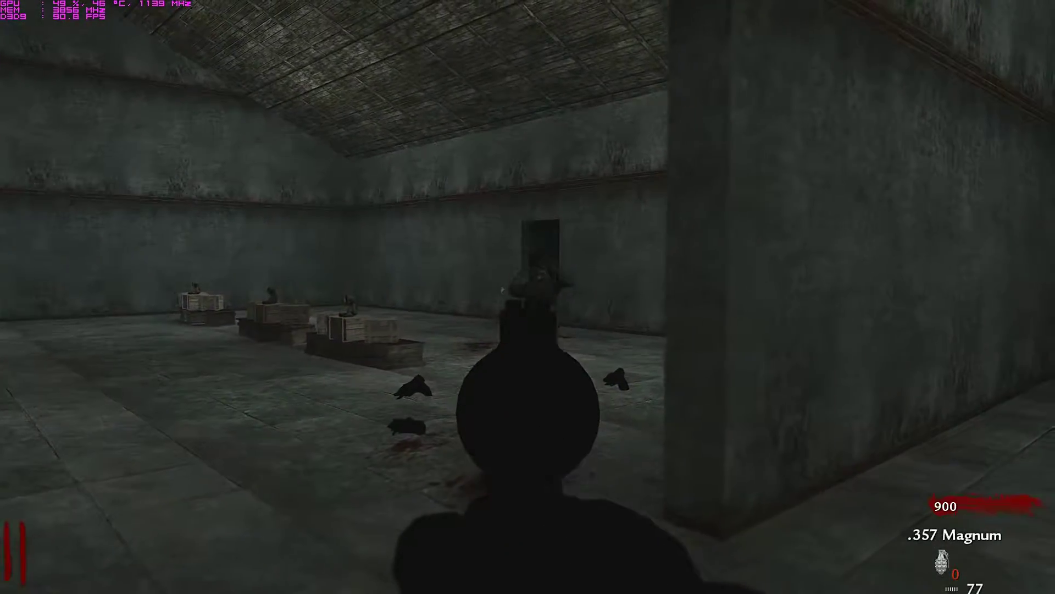
click(528, 296)
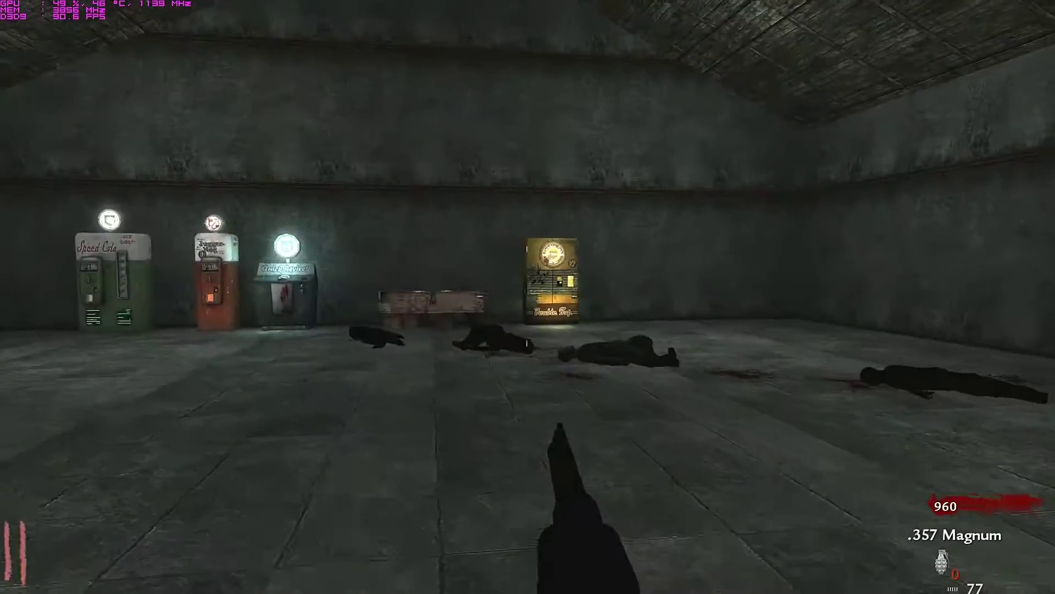
key(r)
key(w)
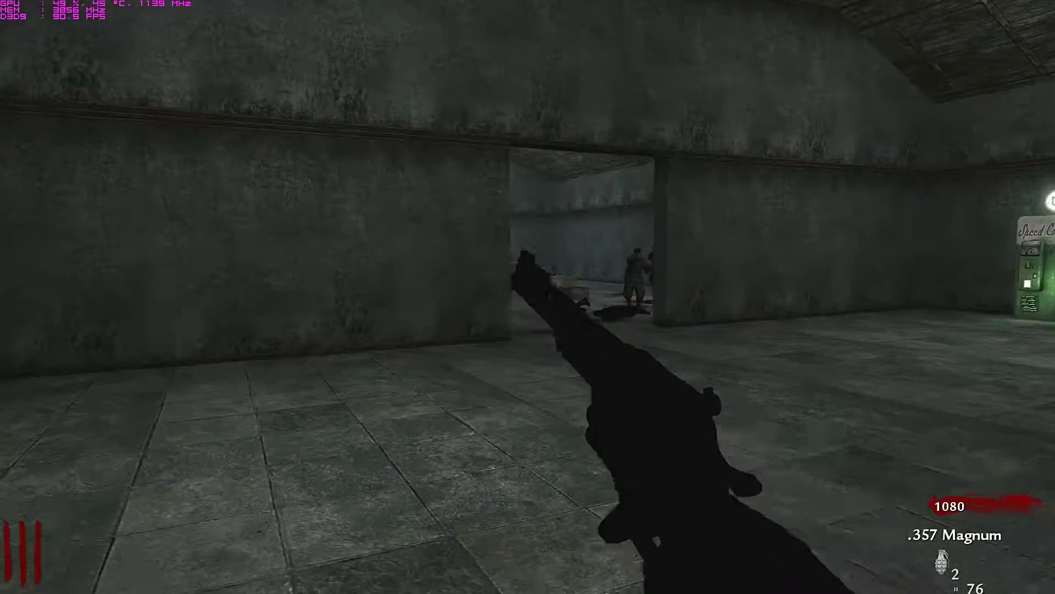
Shoot the approaching zombies and collect the Max Ammo drop
key(r)
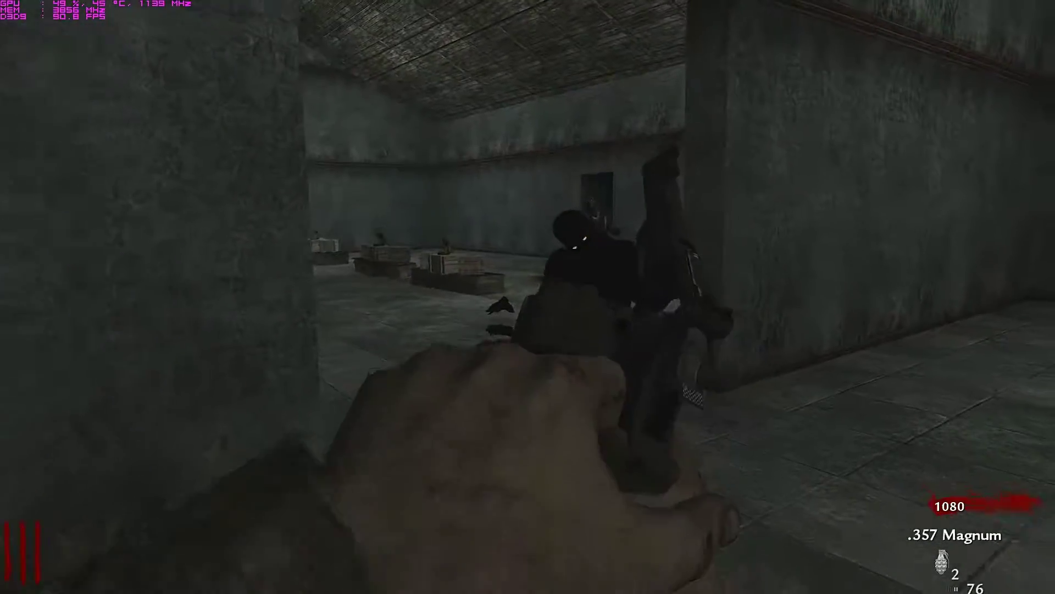
click(528, 297)
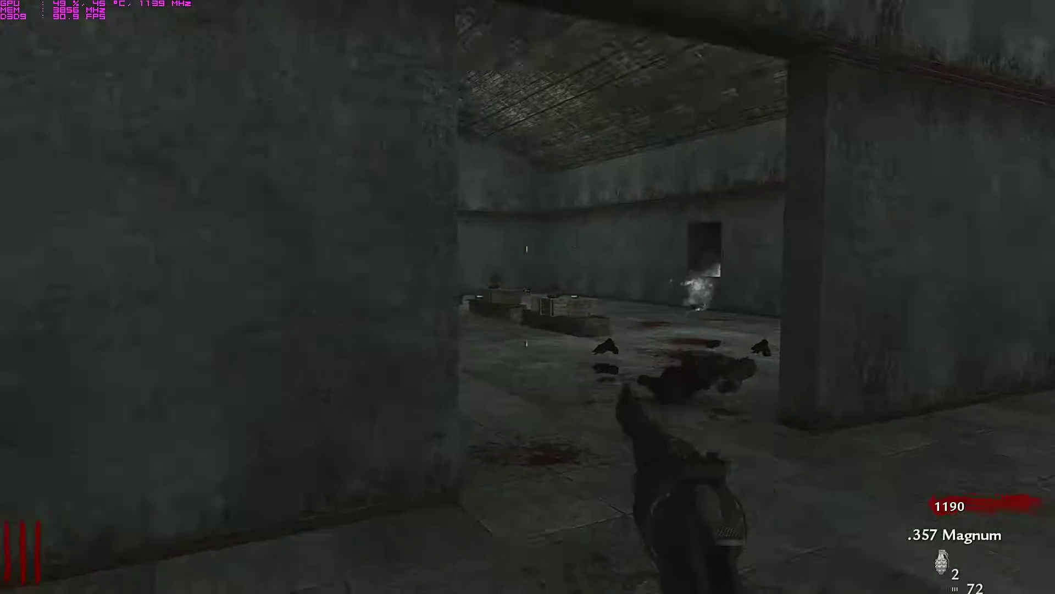
click(528, 297)
key(r)
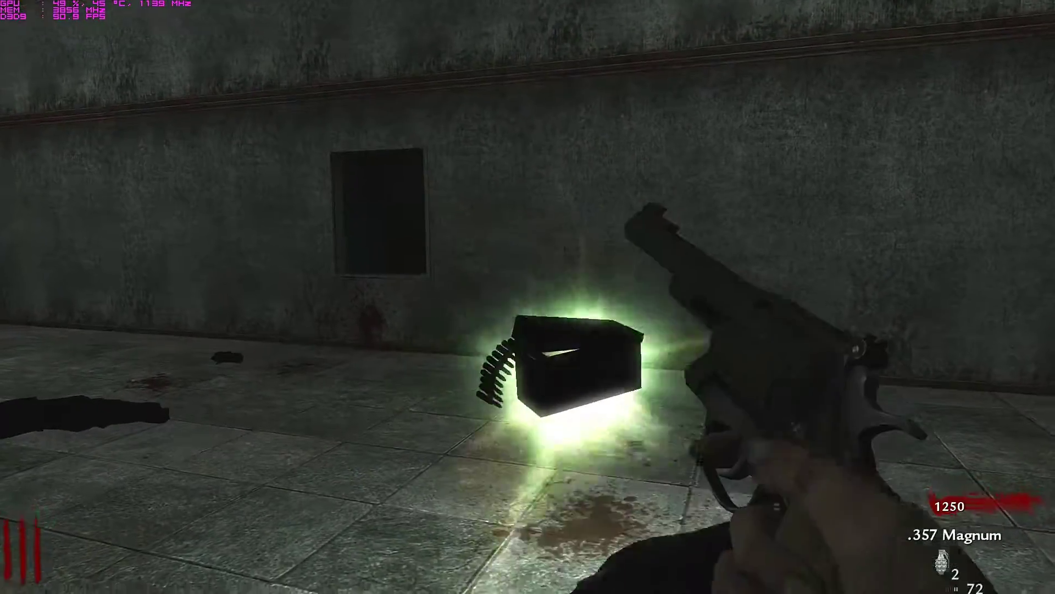
key(w)
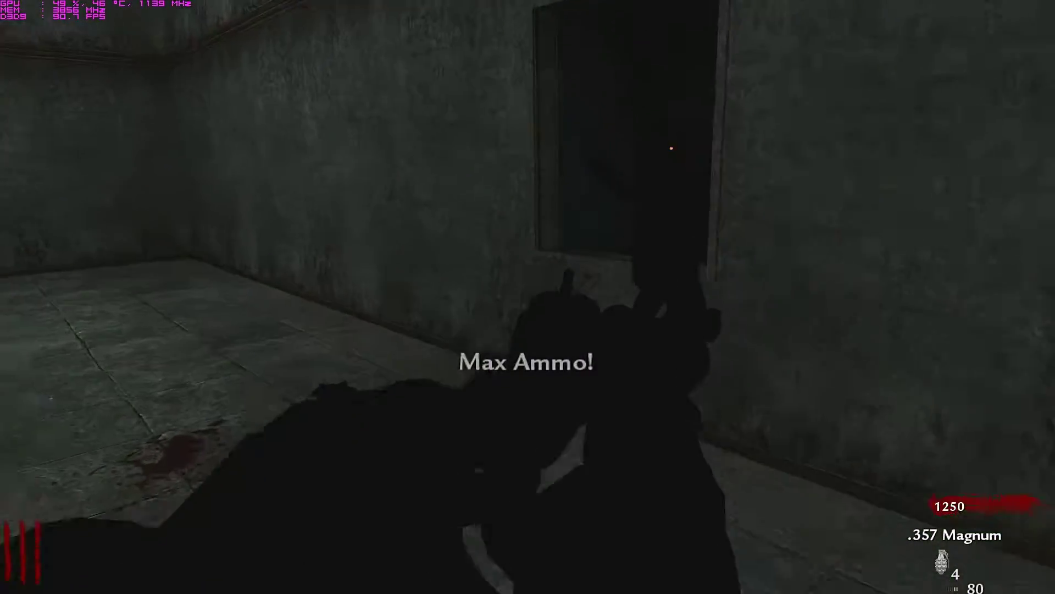
click(528, 297)
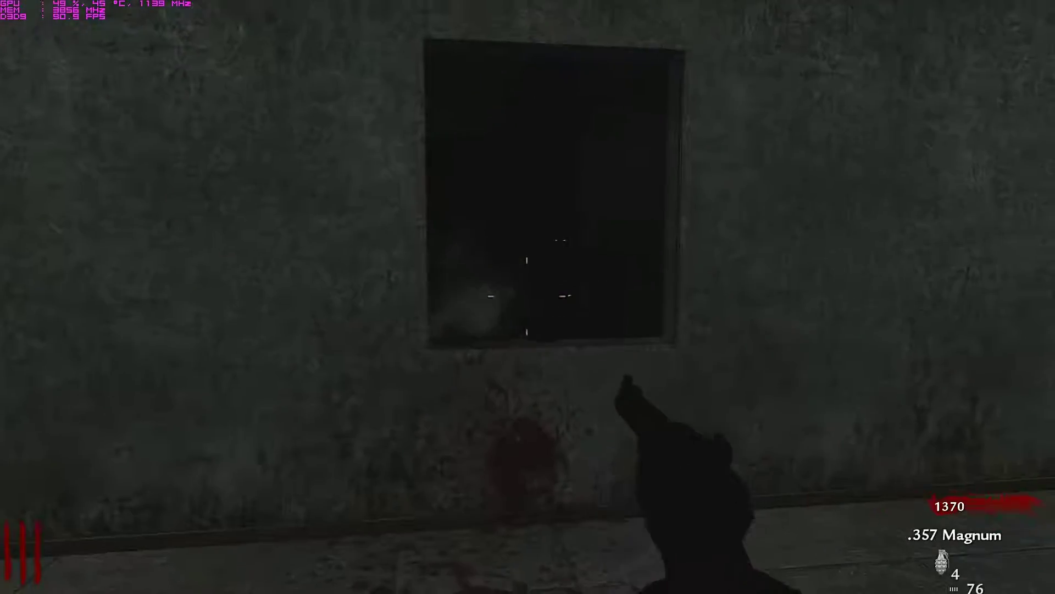
key(r)
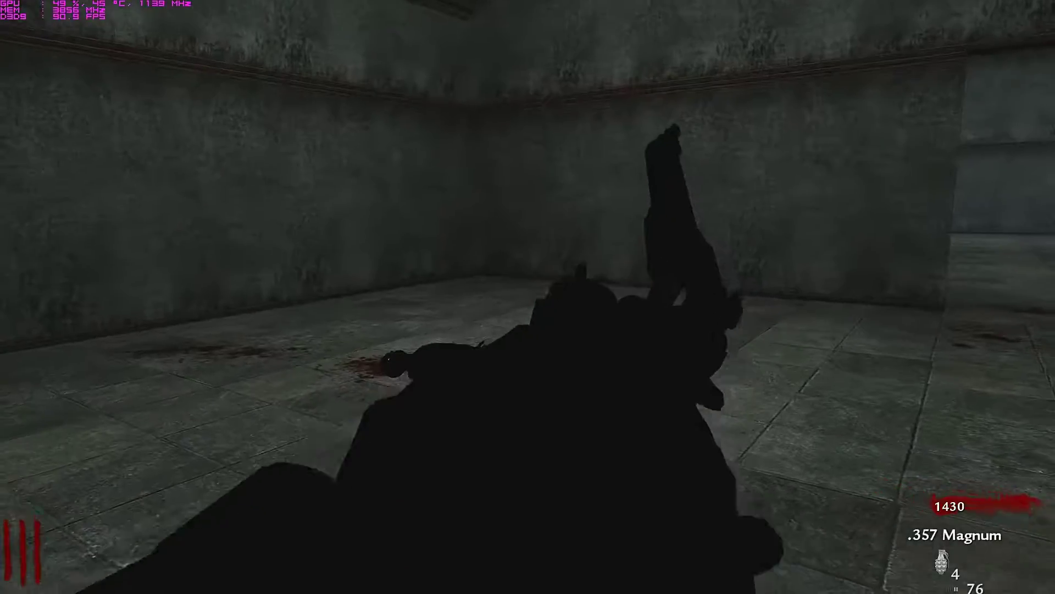
Kill the zombie coming through the room with a revolver shot and a knife, pushing points to 1890
key(w)
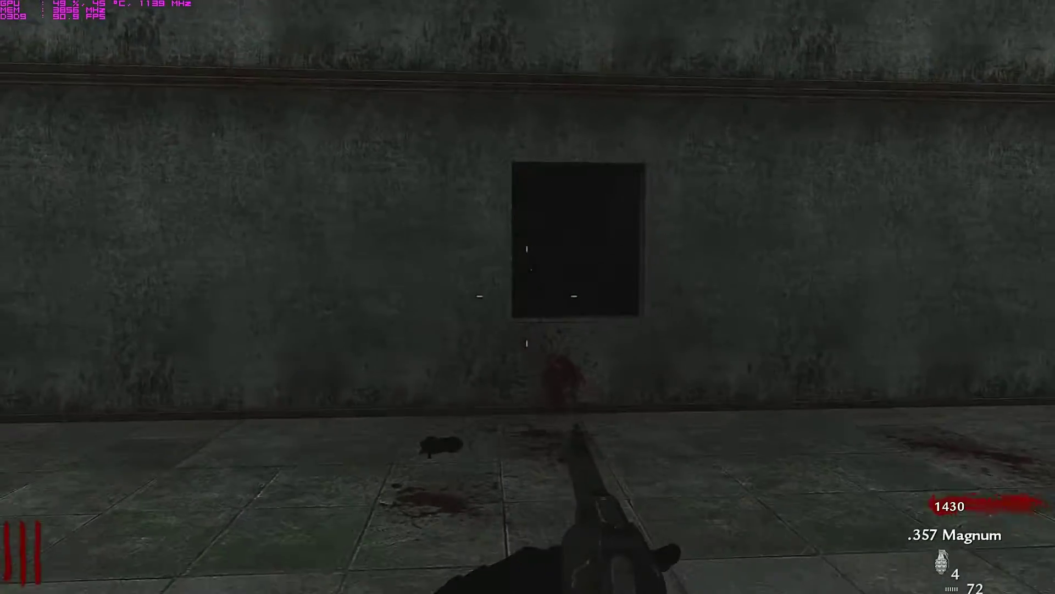
key(s)
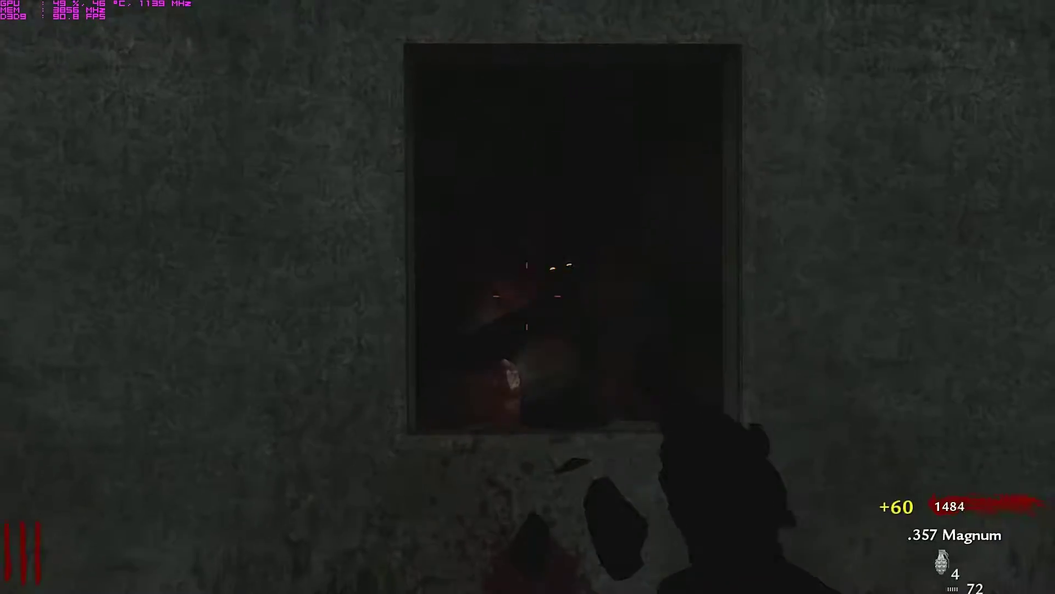
key(w)
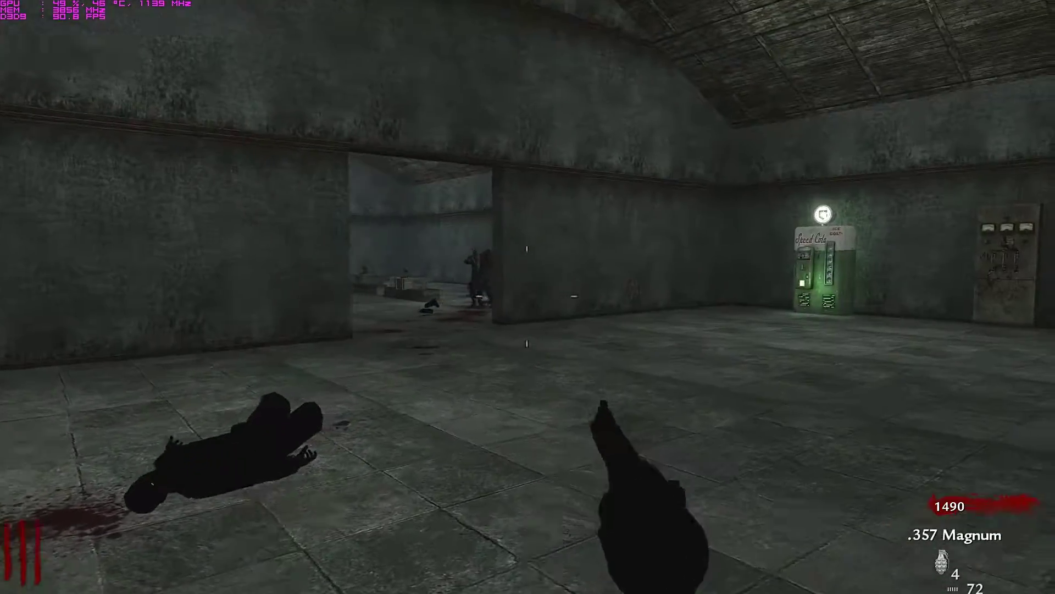
key(s)
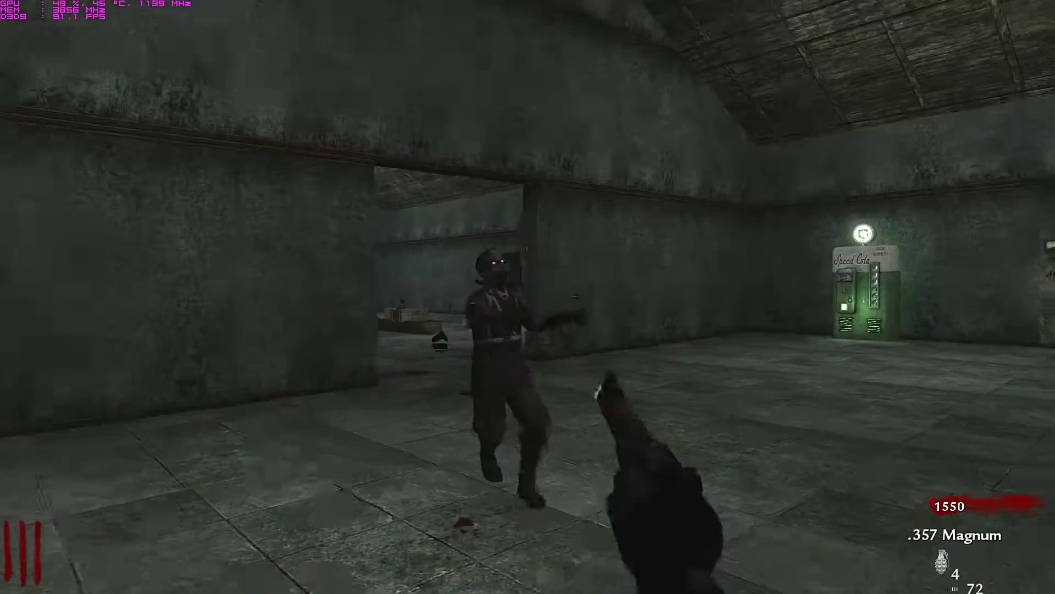
click(528, 297)
key(v)
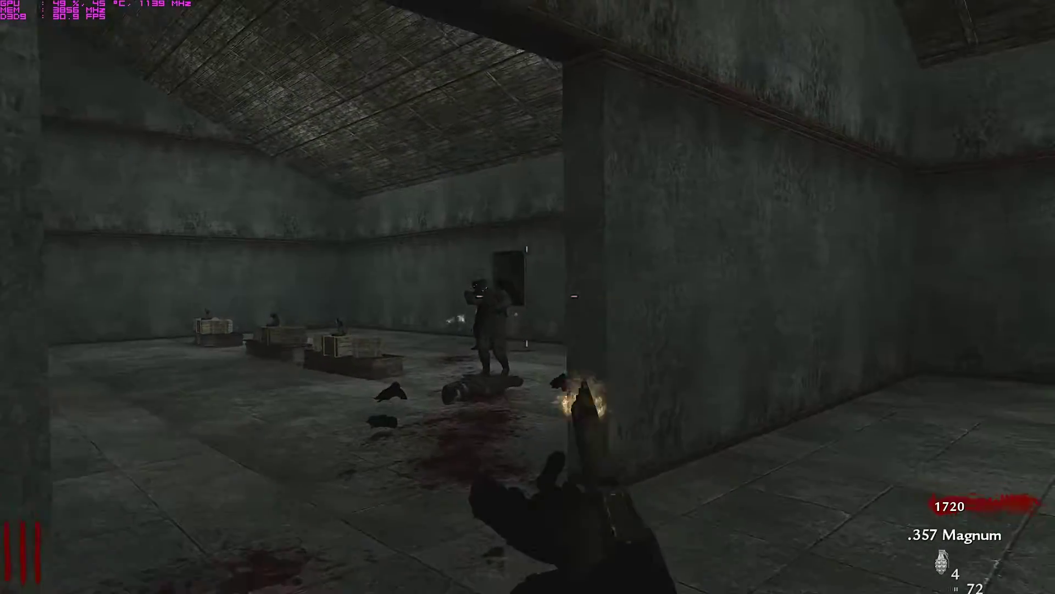
key(r)
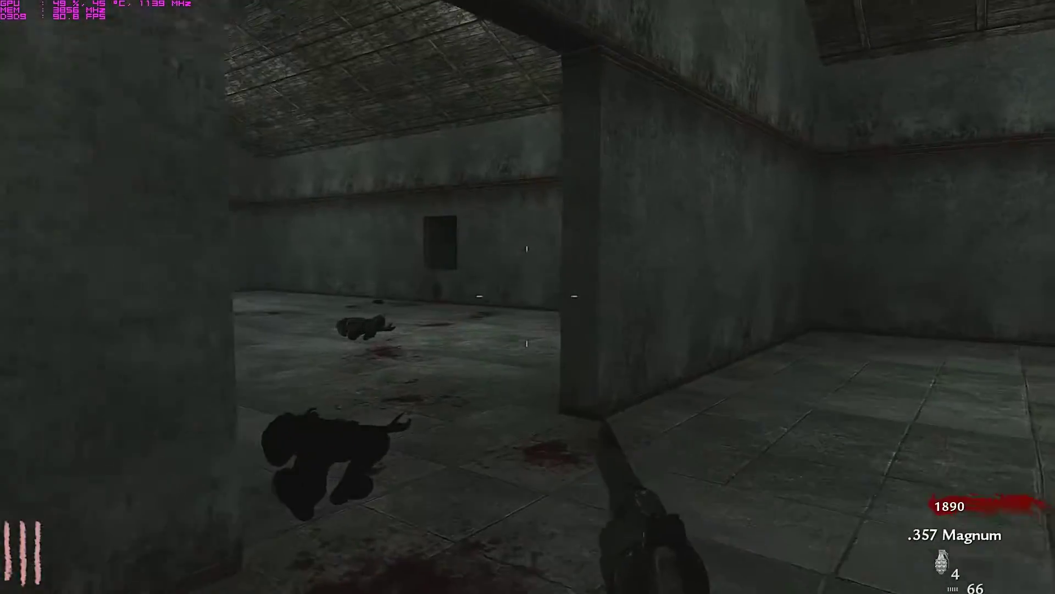
key(w)
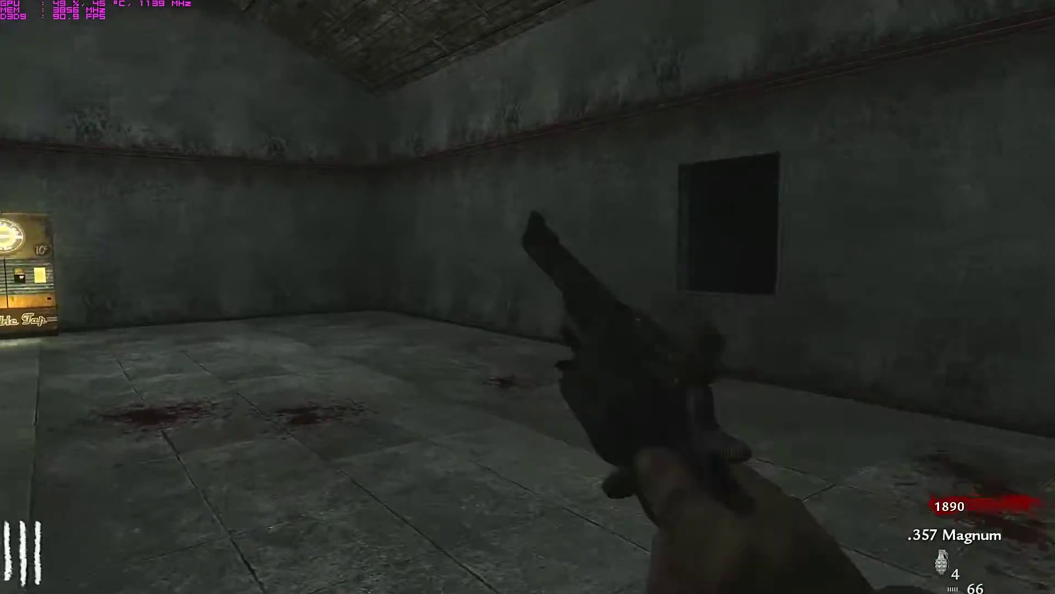
Check the Double Tap Root Beer price, then buy Quick Revive, leaving 390 points
key(w)
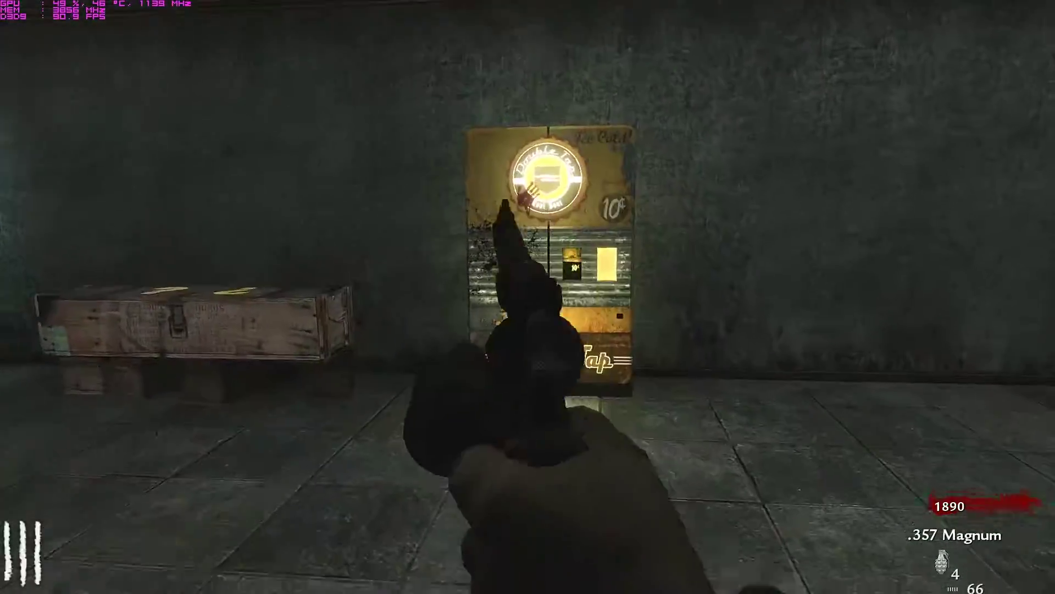
key(w)
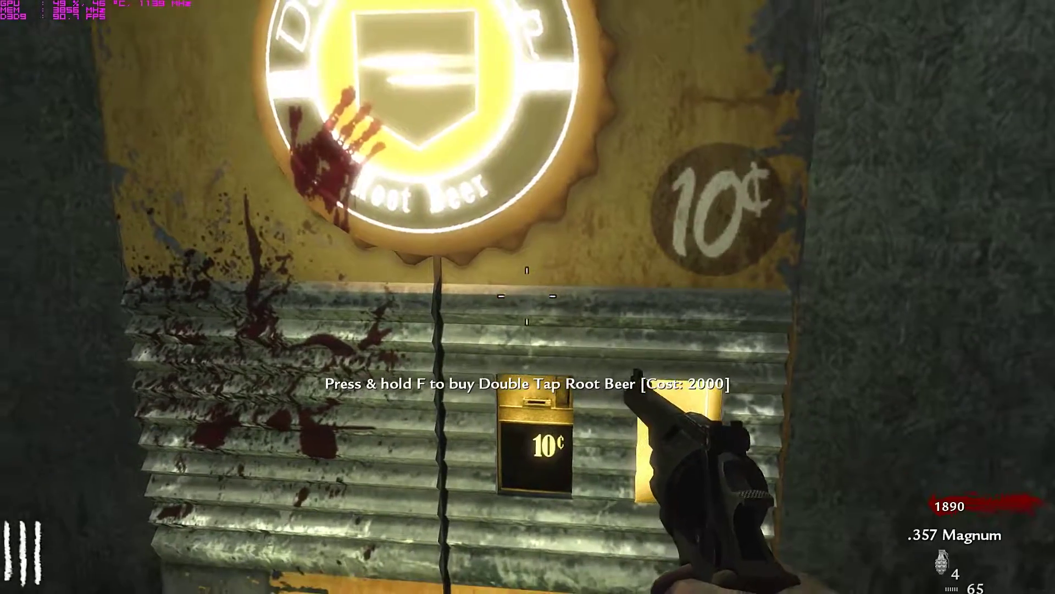
key(w)
key(w)
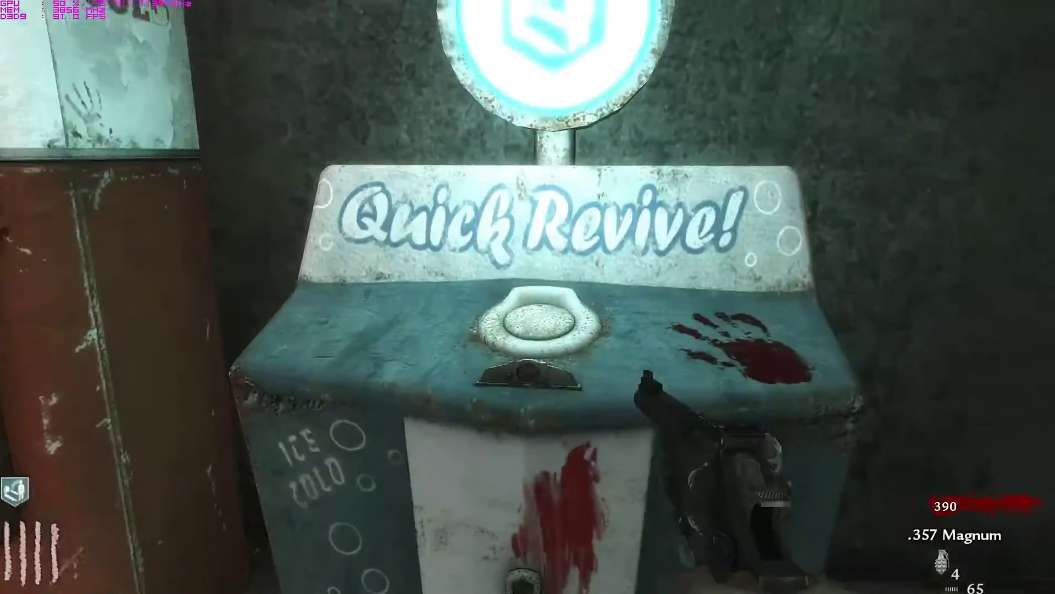
key(w)
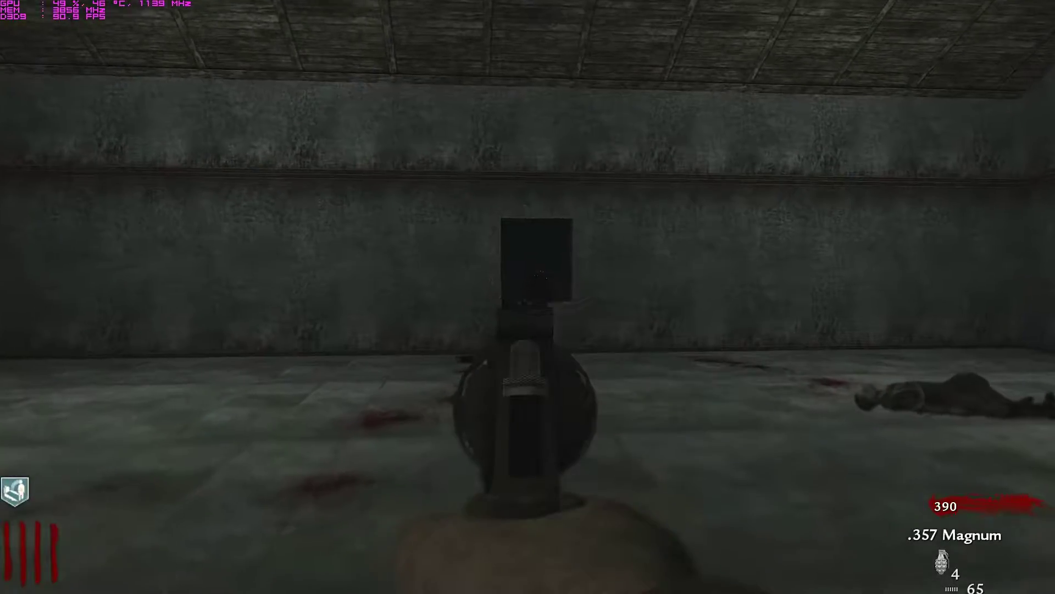
click(528, 297)
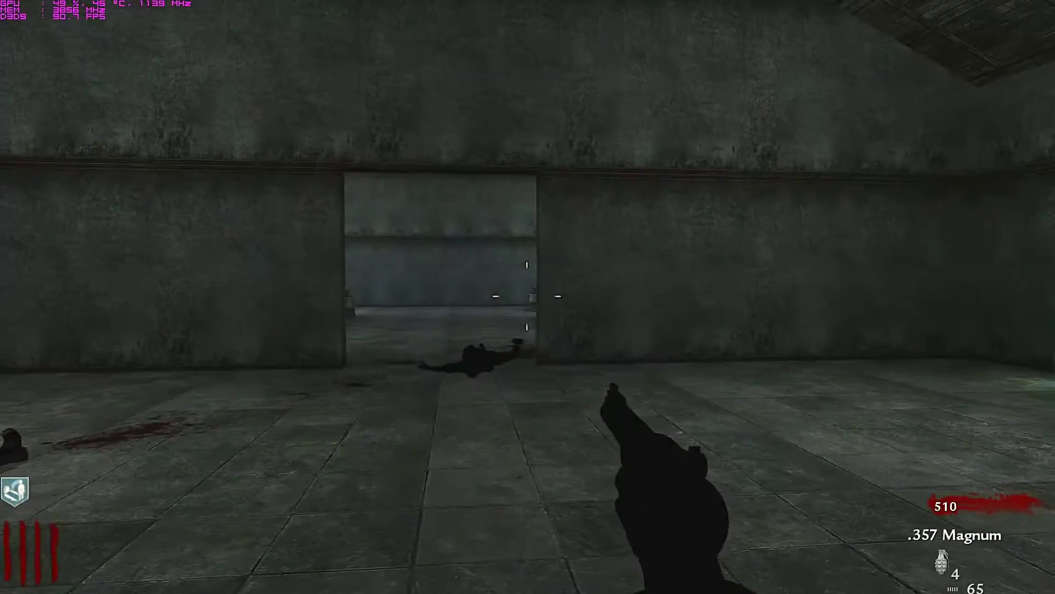
Reload the .357 Magnum, approach the zombie window, then return to the perk machine room
key(r)
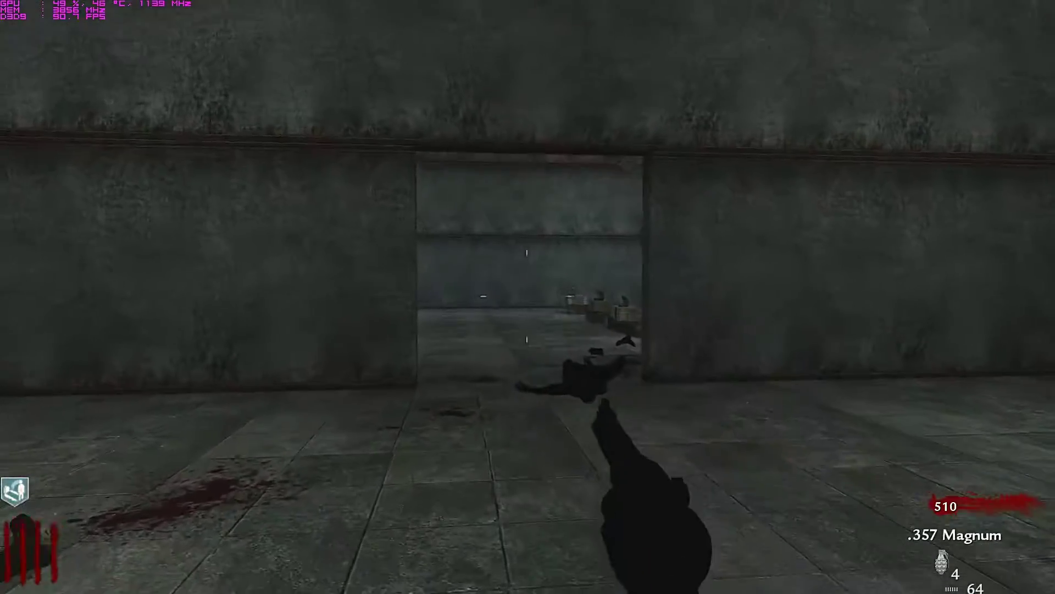
key(w)
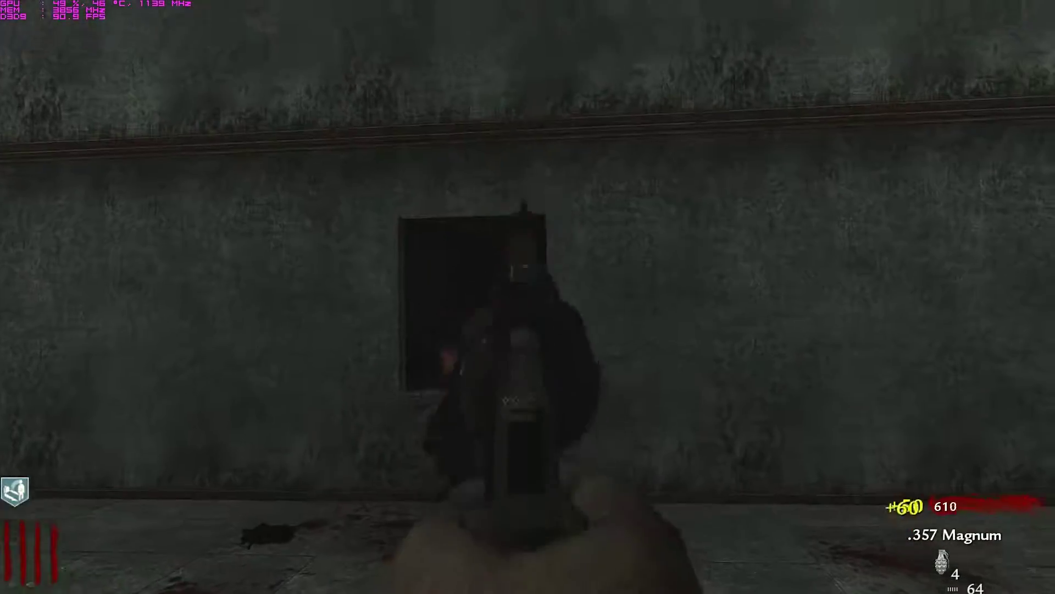
key(w)
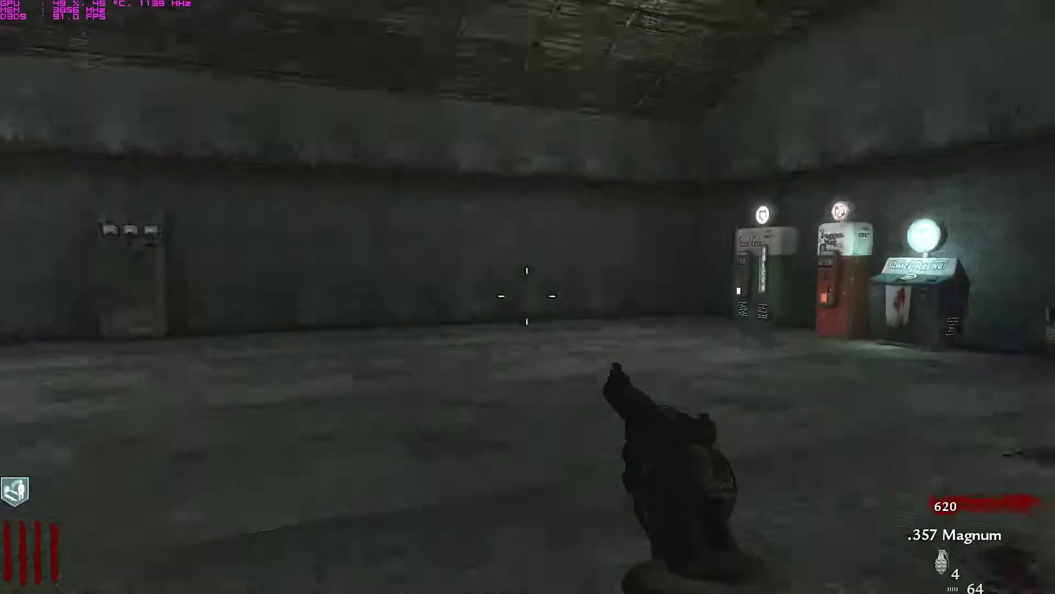